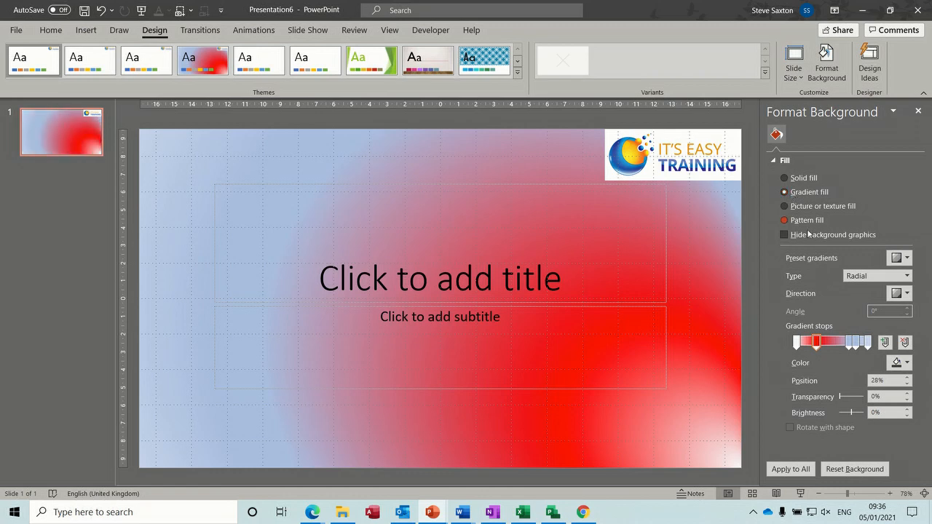
Step: Recolour the 28% background gradient stop to a 40% lighter muted blue and add a standard orange stop at 53%
left_click(907, 362)
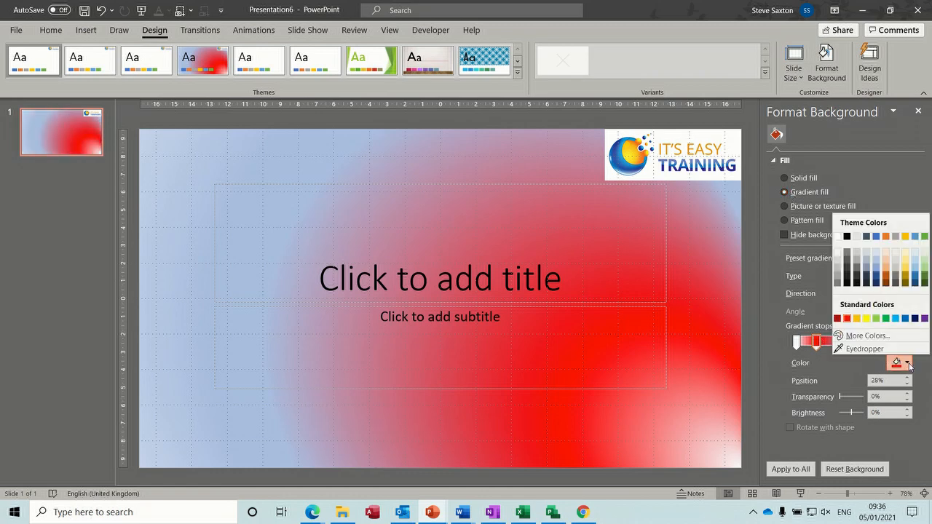
left_click(867, 268)
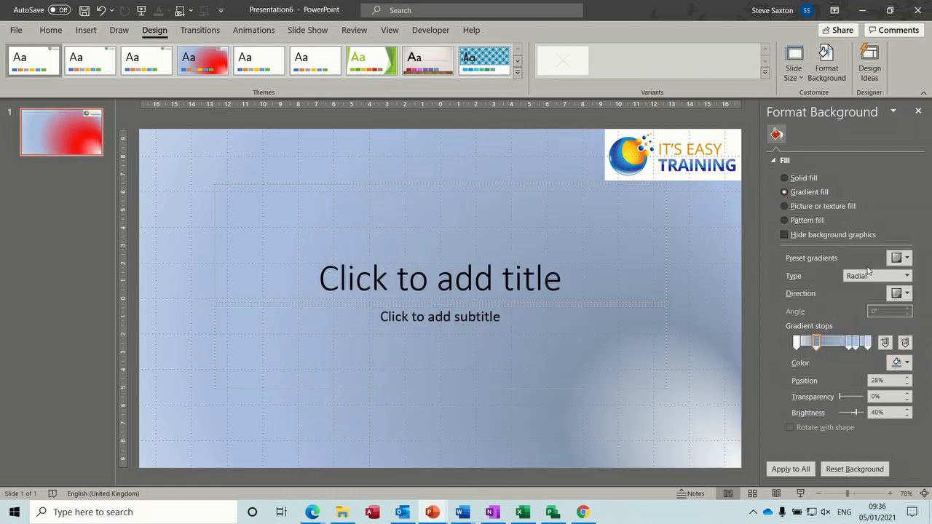
left_click(835, 343)
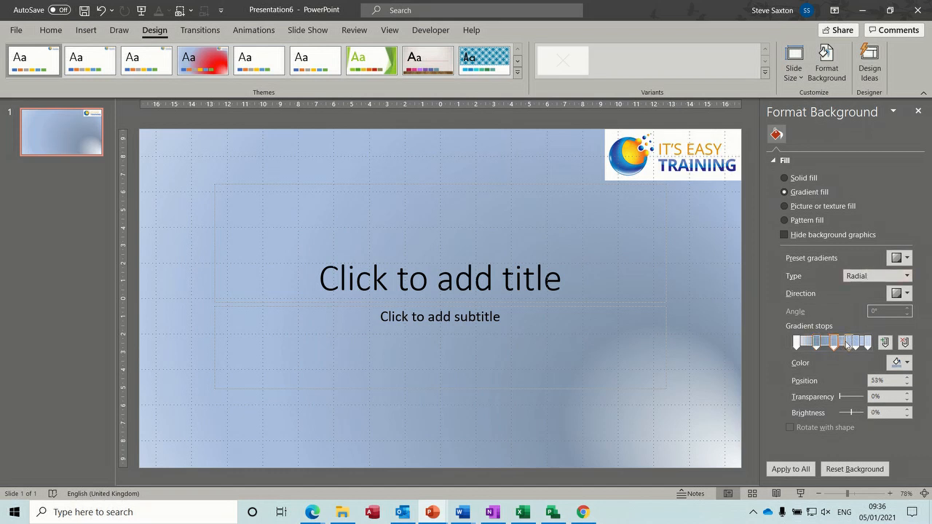
left_click(907, 364)
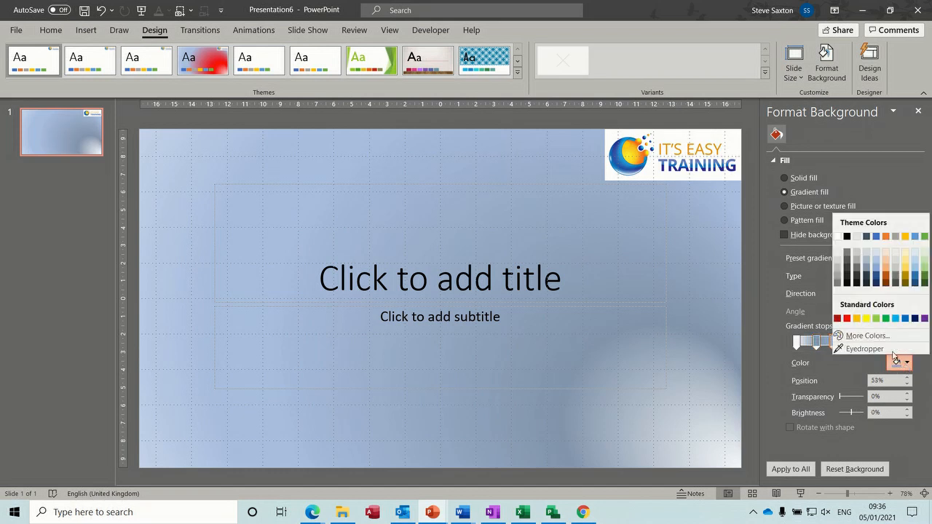
left_click(860, 323)
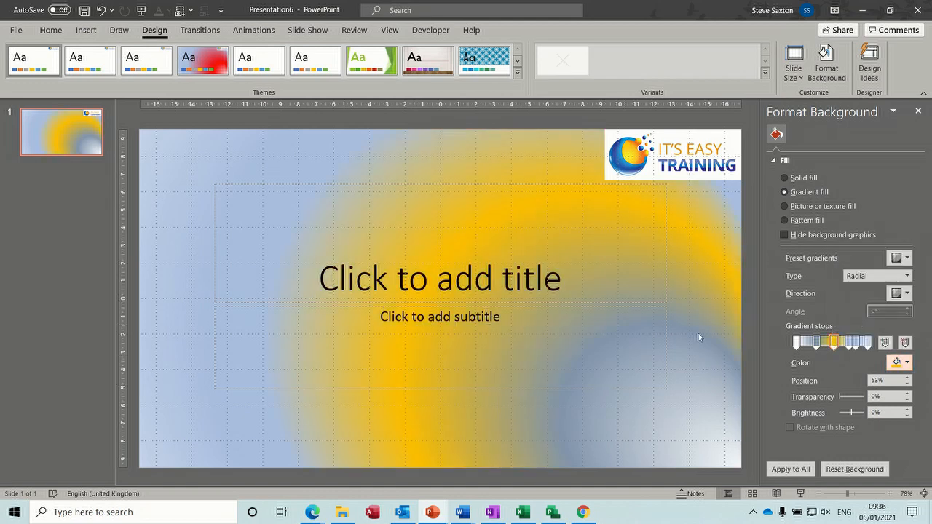
Step: Set the radial background gradient's direction to radiate from the centre of the slide
left_click(906, 276)
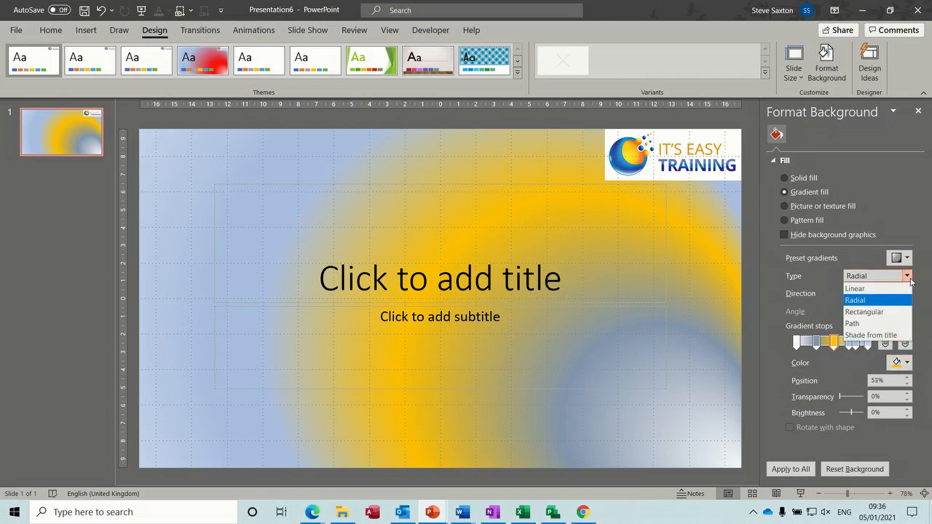
left_click(908, 296)
left_click(905, 295)
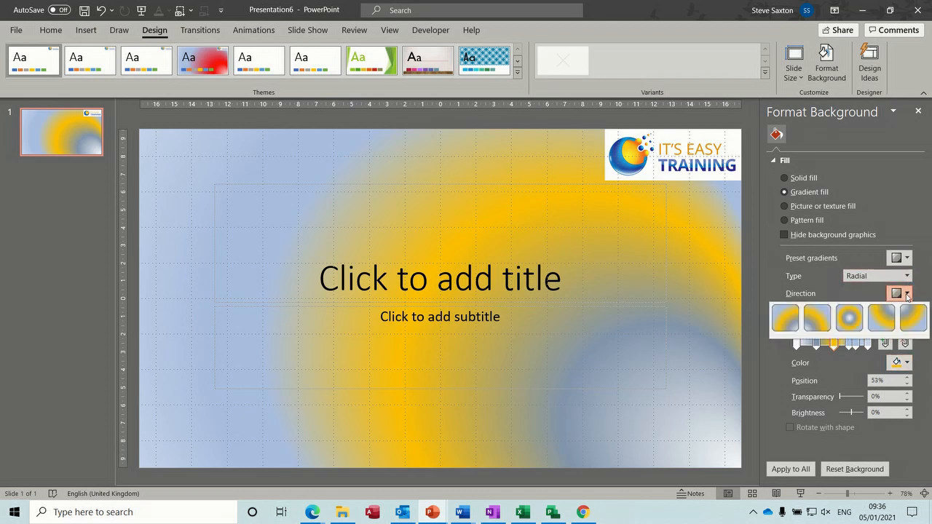
left_click(850, 315)
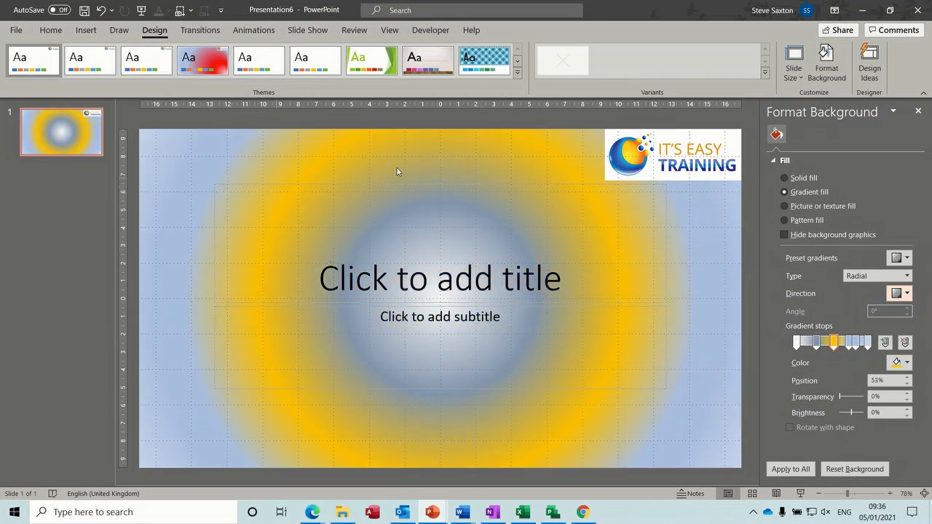
Step: Save the current slide design as a custom Office Theme in the Document Themes folder
left_click(516, 72)
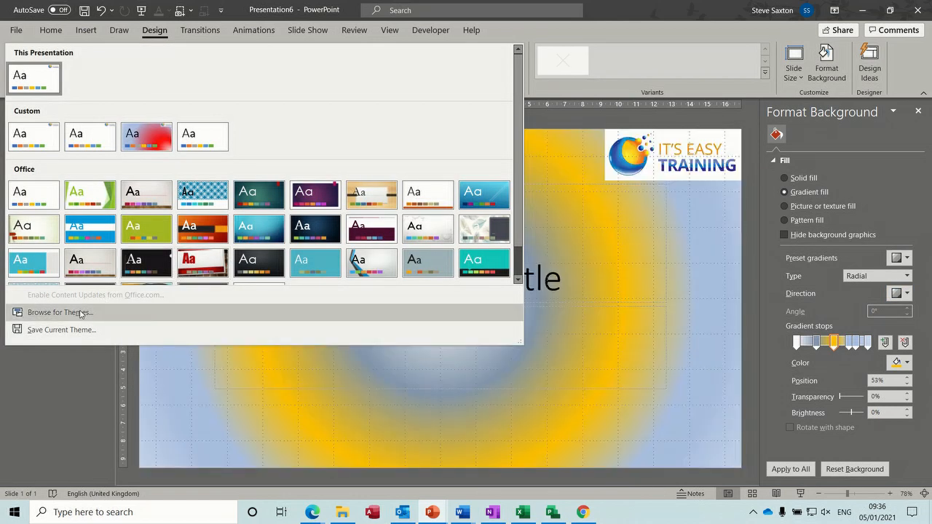
left_click(56, 332)
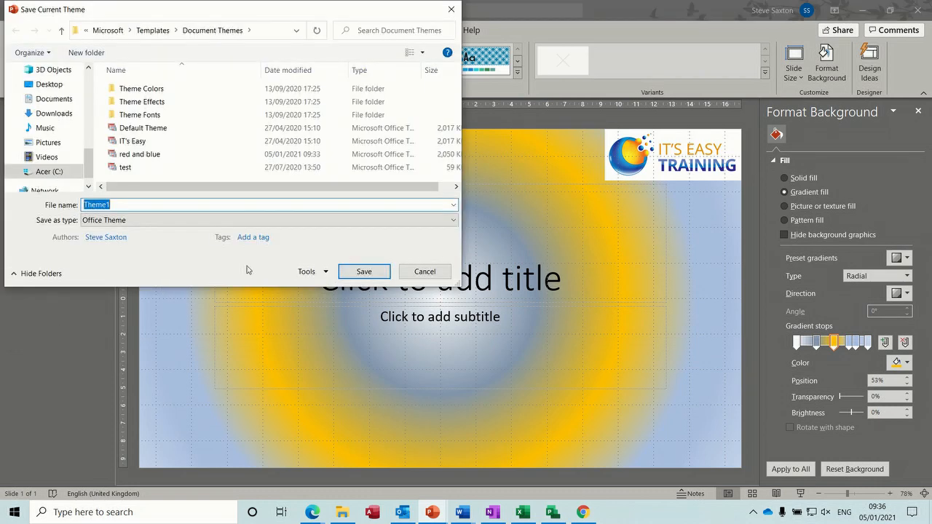
type("ye")
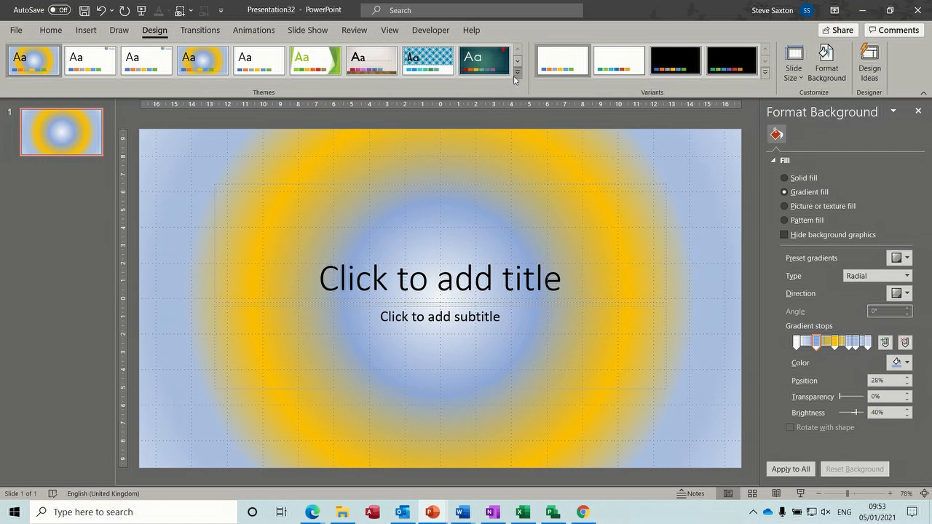
Step: Examine the custom and built-in Office themes available in the theme gallery
left_click(517, 72)
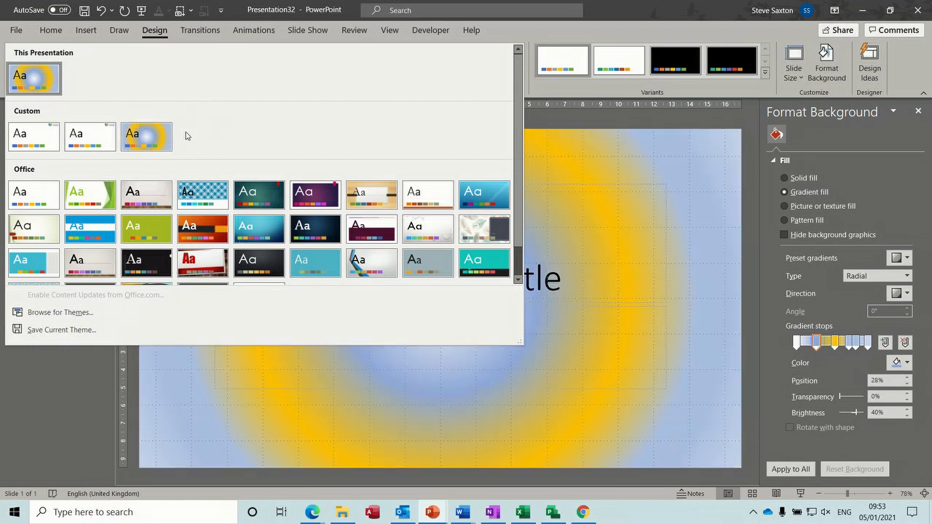
left_click(607, 199)
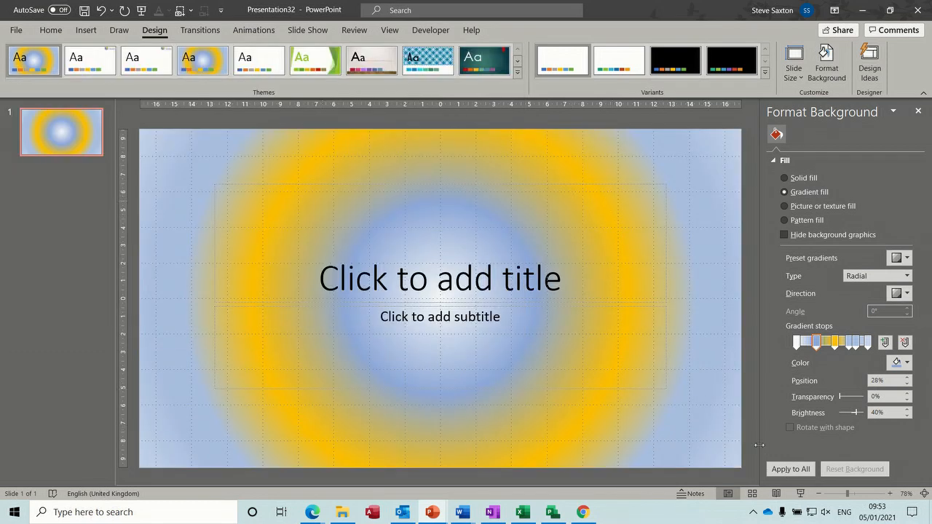
left_click(518, 73)
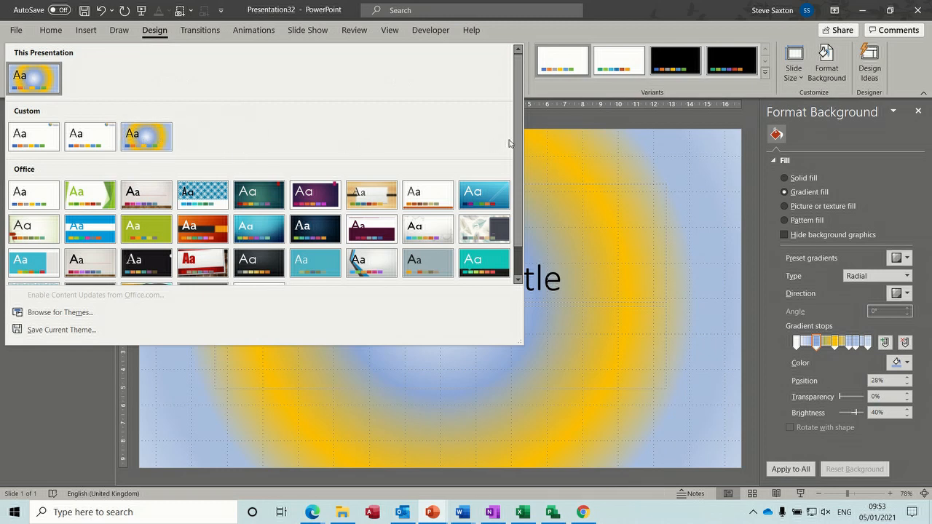
scroll(521, 135, "down", 1)
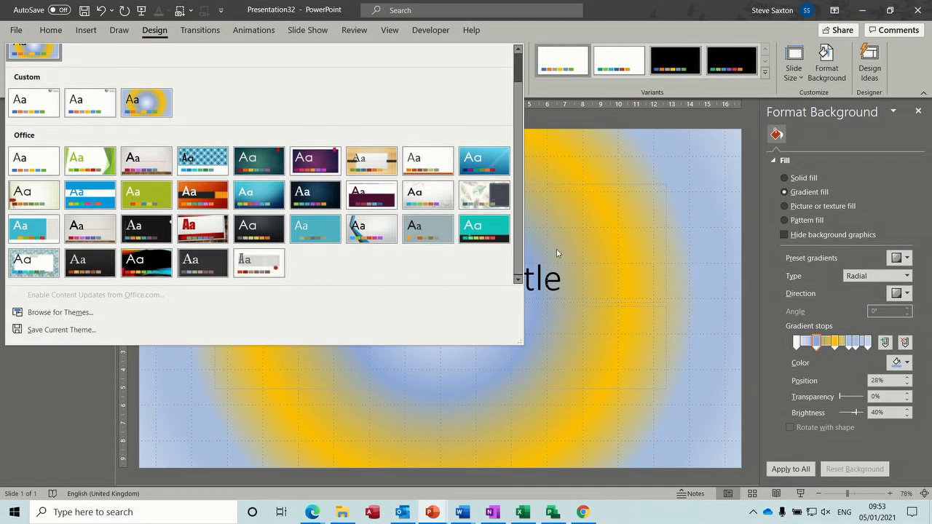
left_click(590, 271)
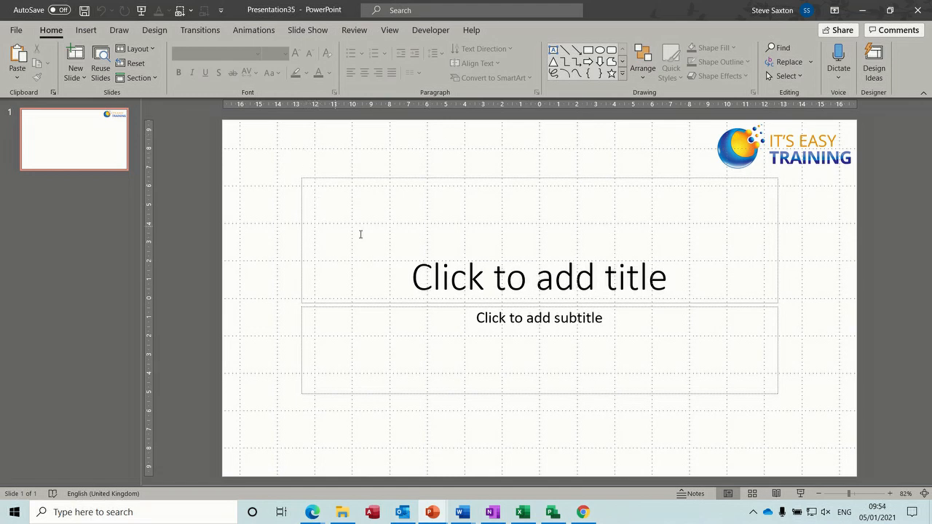
Step: Add two new slides after the title slide of the IT's Easy Training presentation
left_click(446, 274)
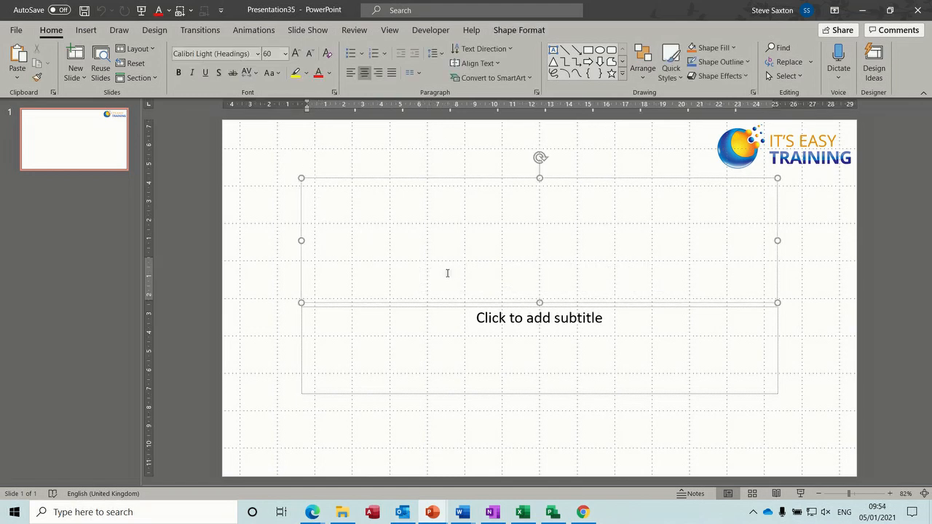
left_click(93, 139)
key("Return")
key("Return")
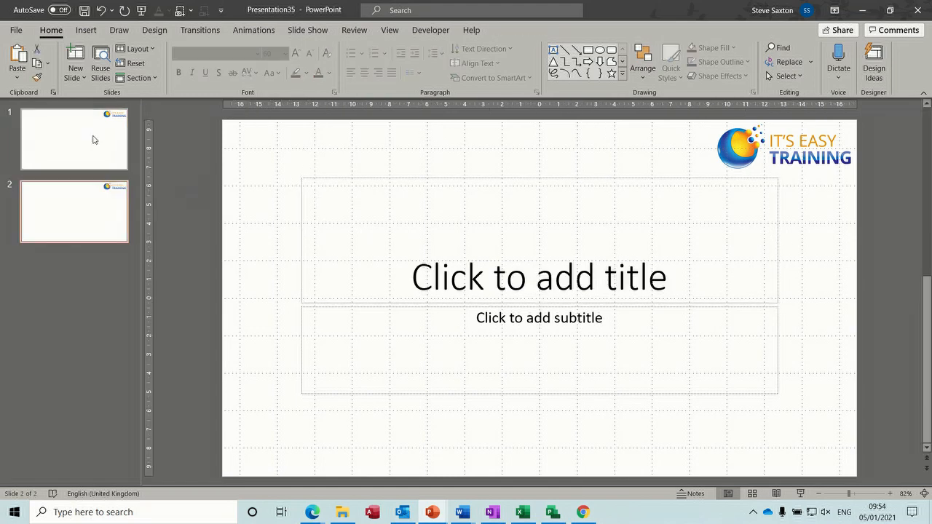
Step: Enter "Sales" as the title of slide 2 and "Marketing" as the title of slide 3
left_click(80, 221)
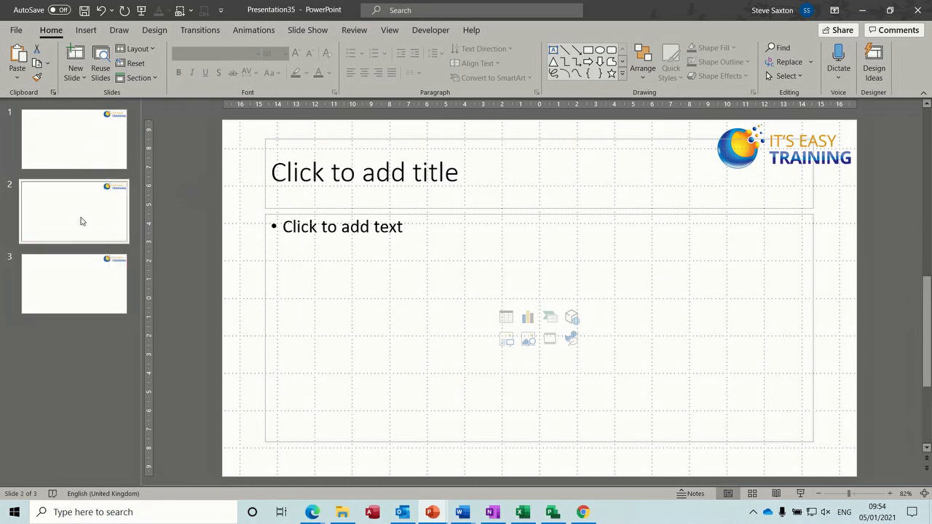
left_click(310, 181)
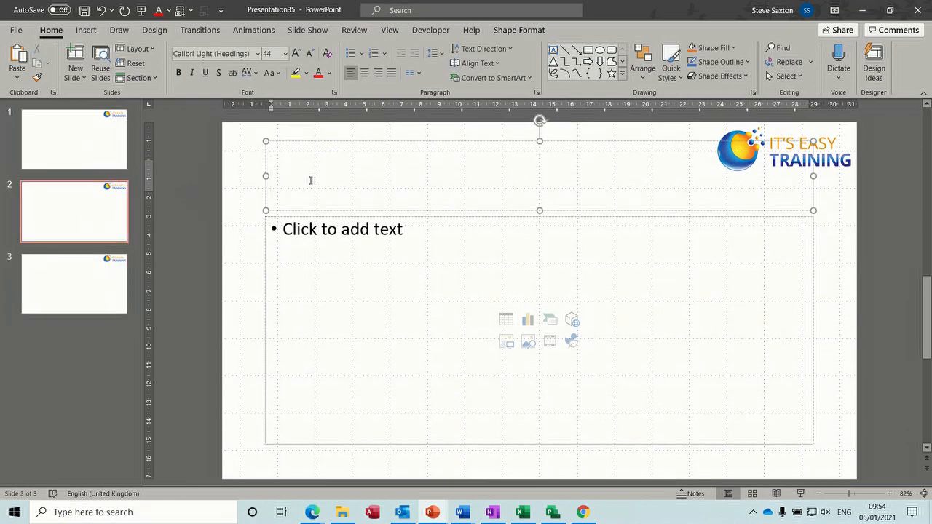
type("Sales")
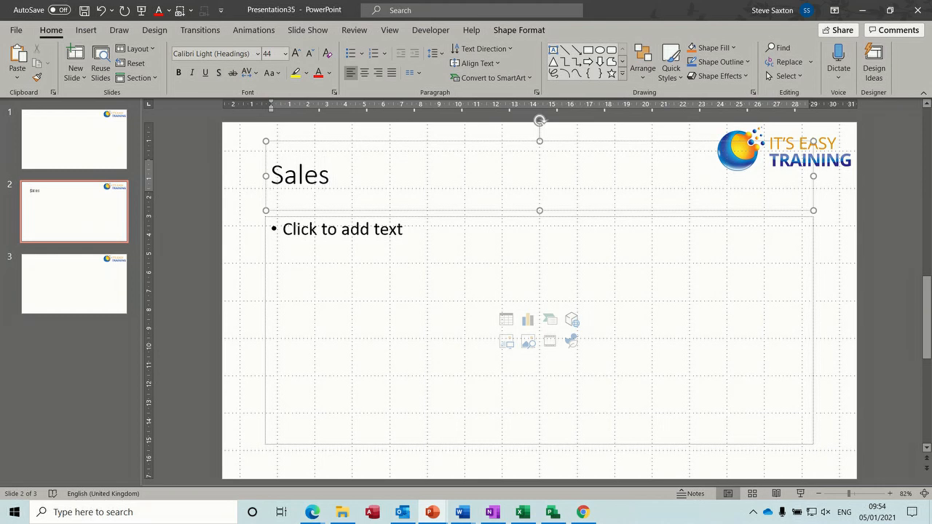
left_click(79, 276)
left_click(341, 171)
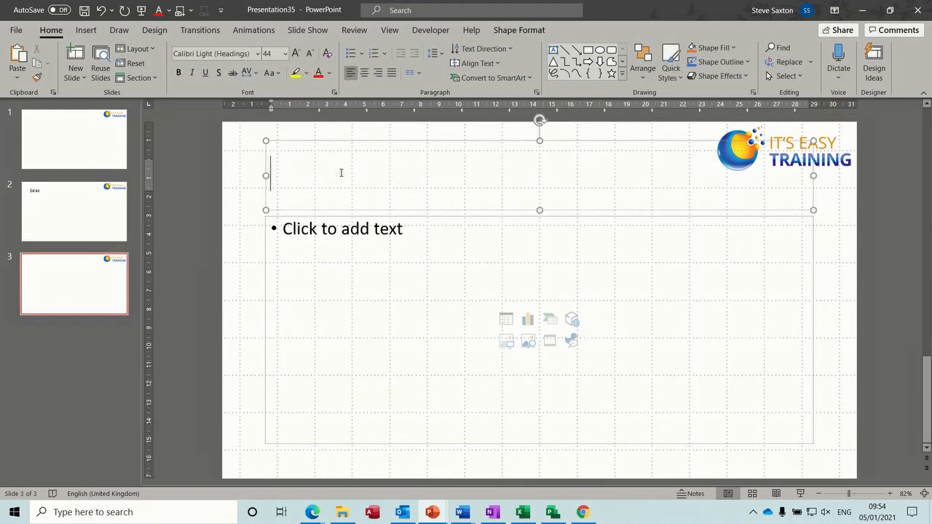
type("Marketing")
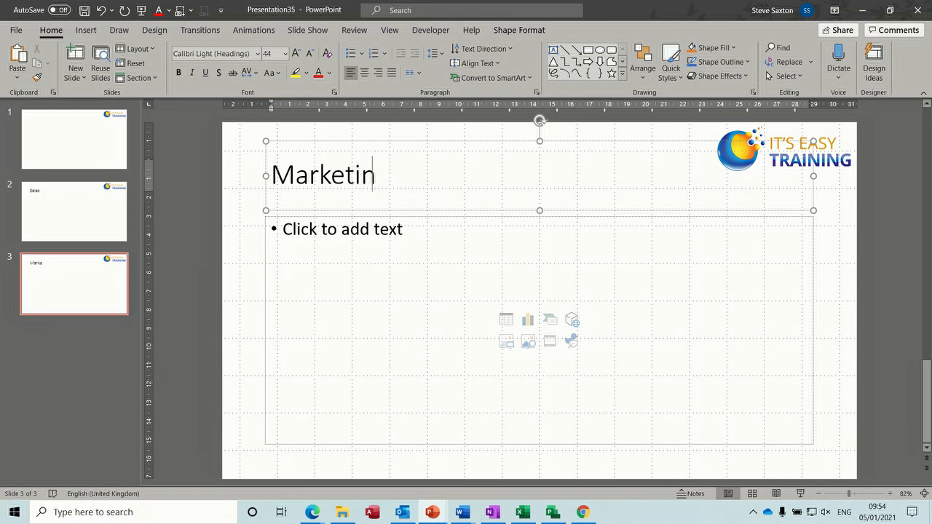
Step: Enter "Title" as the title text of slide 1
left_click(94, 146)
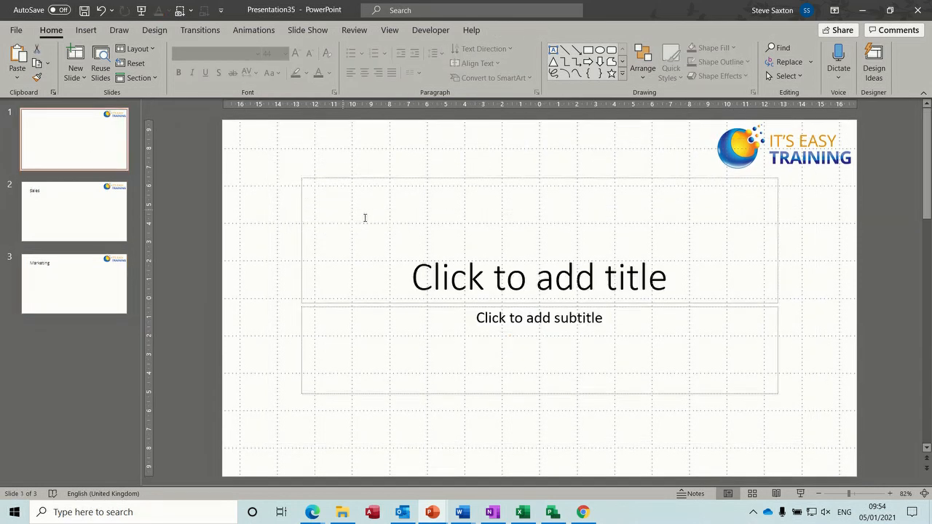
left_click(426, 266)
type("T")
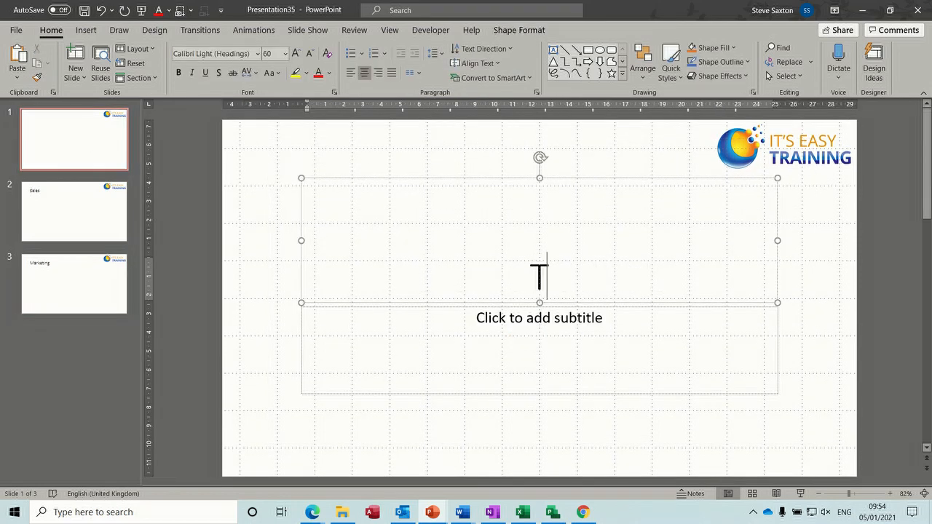
type("tile")
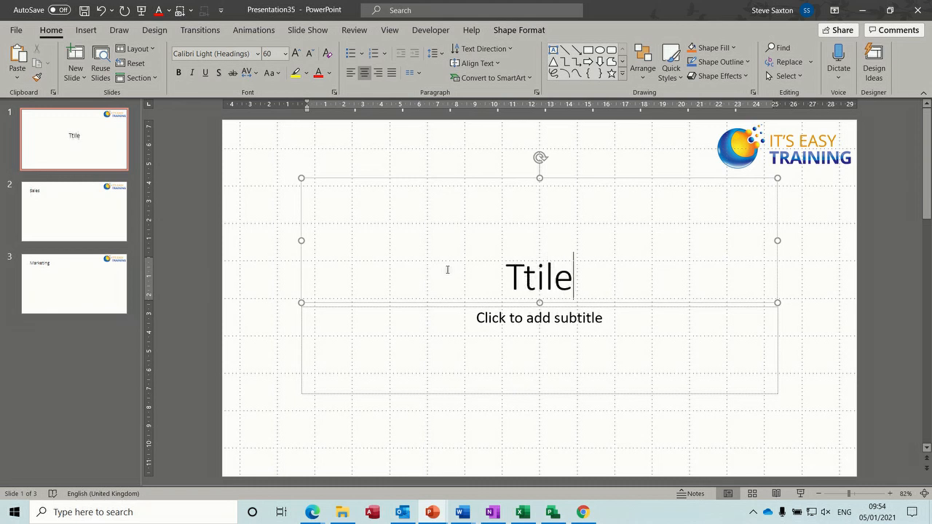
key("BackSpace")
key("BackSpace")
key("BackSpace")
key("BackSpace")
type("itle")
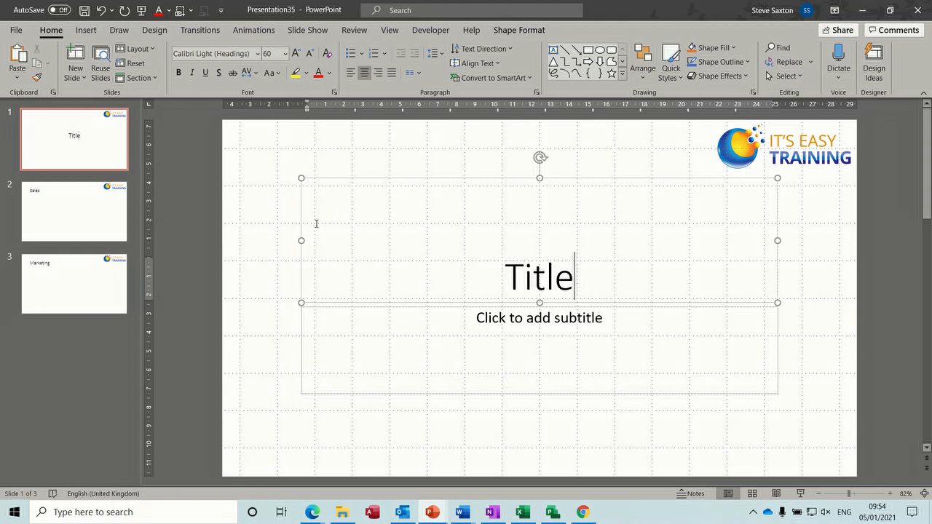
Step: Add a fourth slide after the Marketing slide and title it "Resource"
left_click(116, 216)
left_click(73, 298)
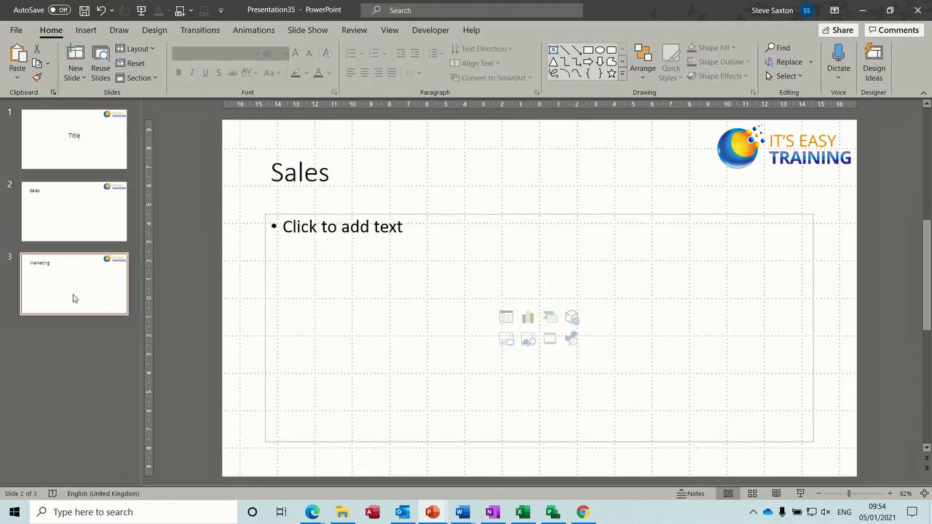
key("Return")
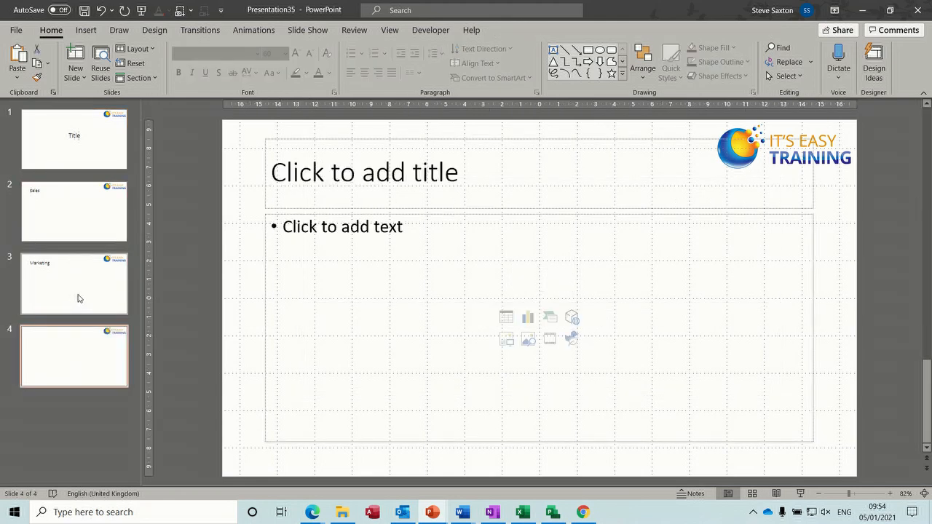
left_click(298, 182)
type("Re")
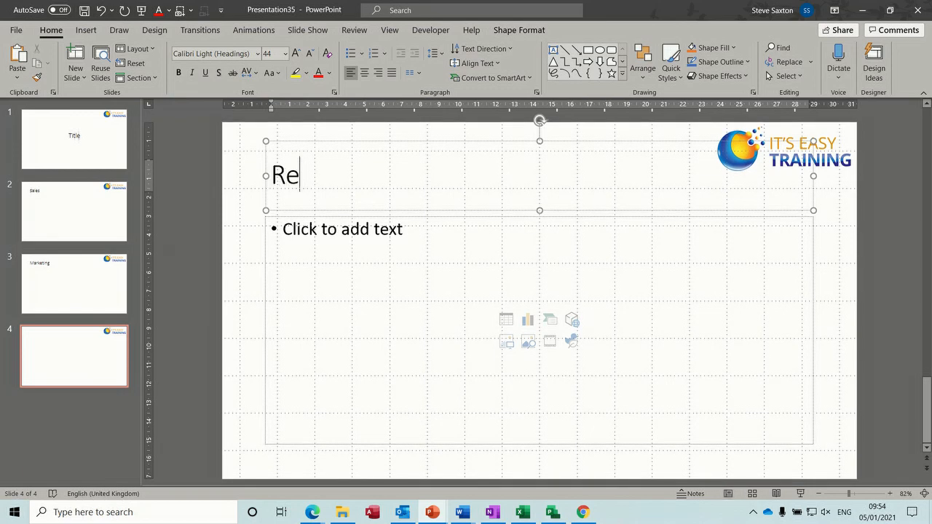
type("source")
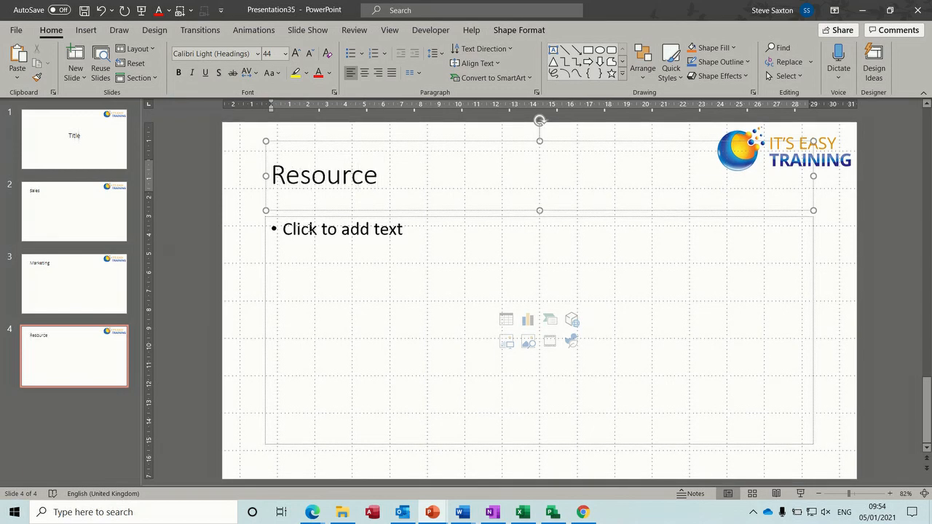
left_click(70, 347)
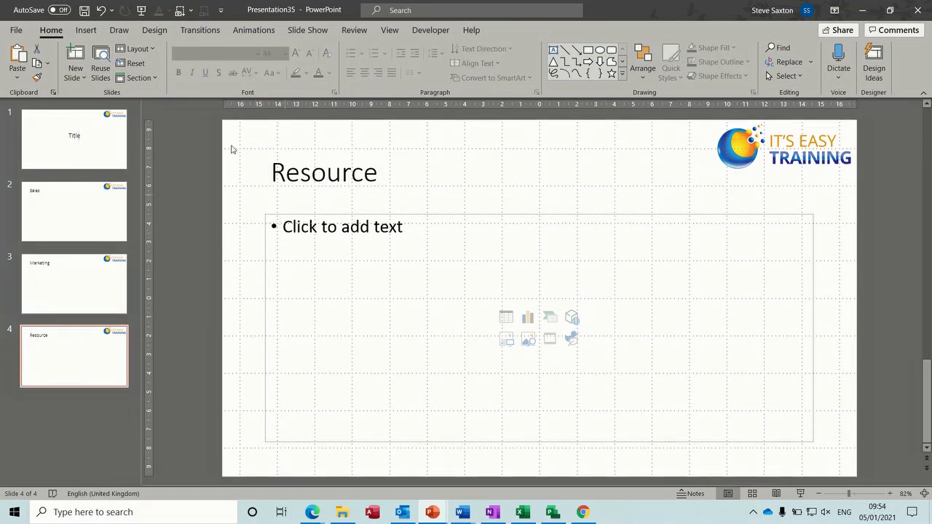
Step: Start saving the four-slide presentation with PowerPoint Template as the file type
left_click(19, 32)
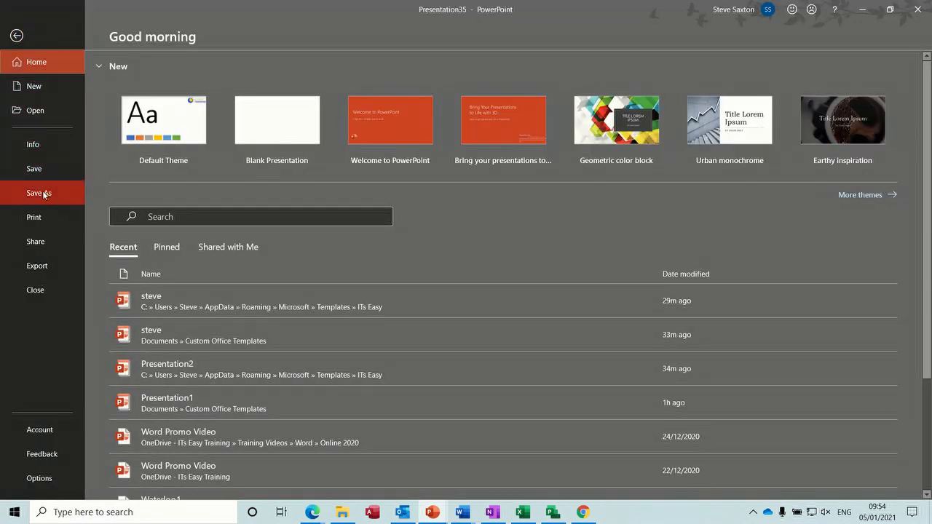
left_click(47, 171)
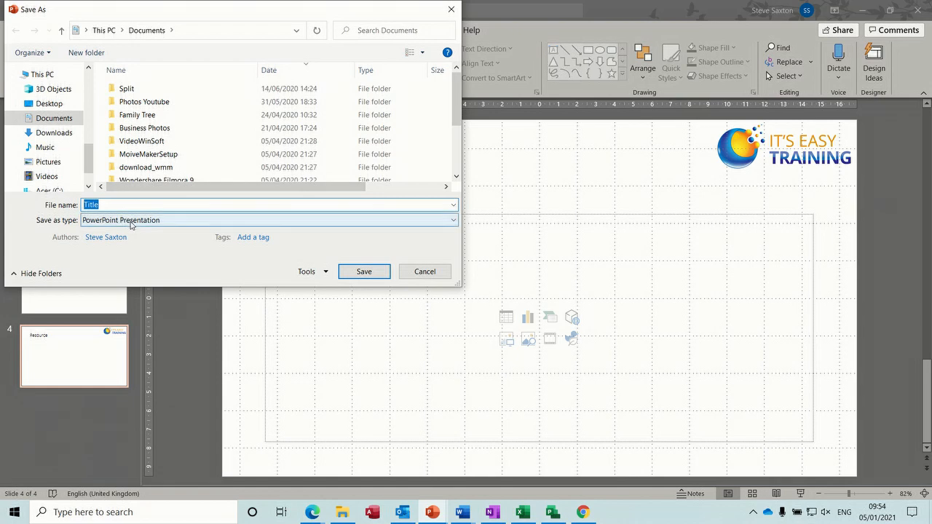
left_click(131, 223)
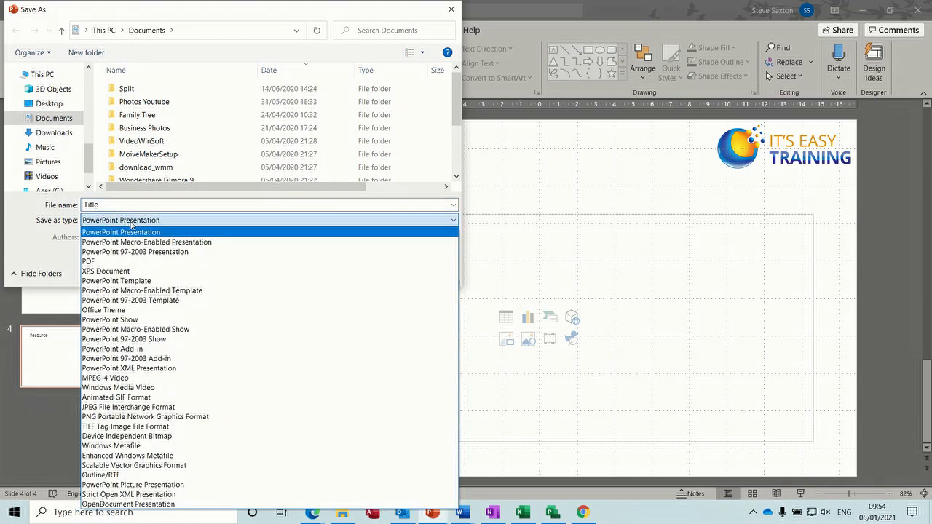
left_click(146, 282)
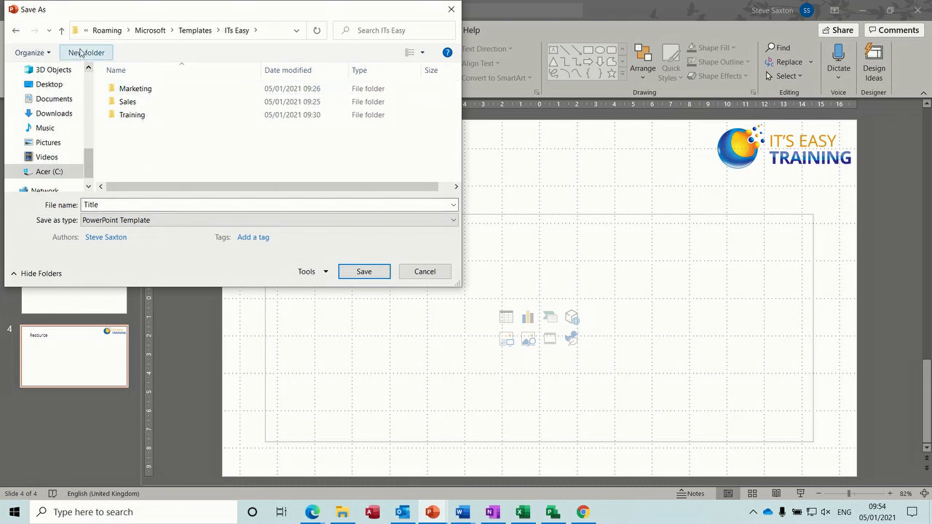
Step: Save the template as "Marketing Process" in the Training subfolder of Templates > ITs Easy, and close it
left_click(193, 29)
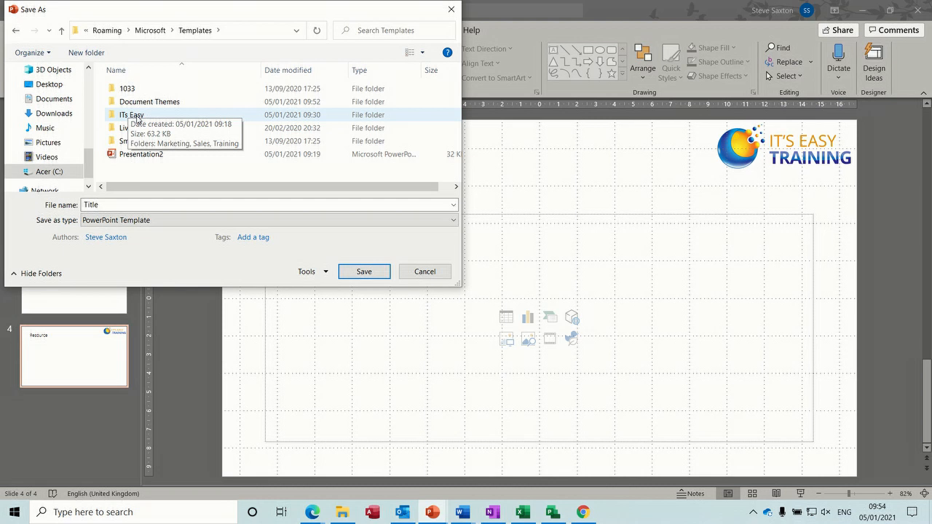
double_click(137, 117)
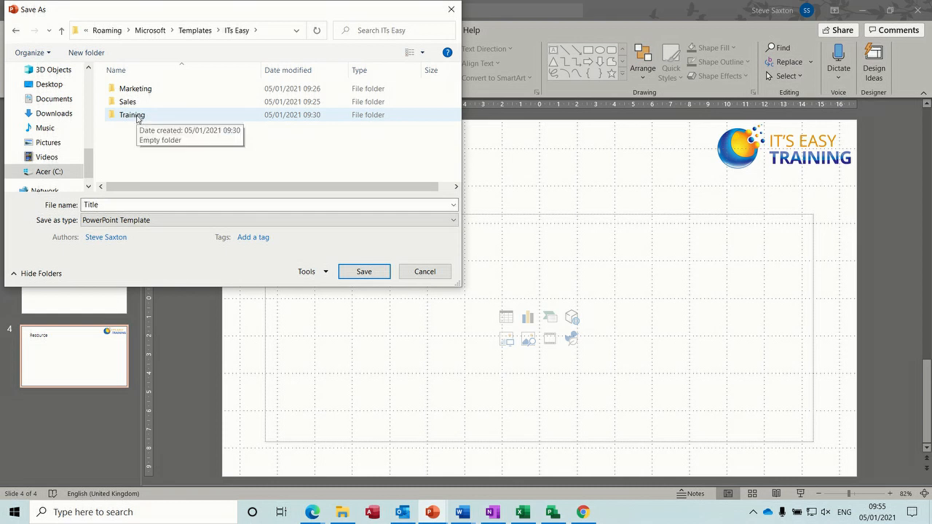
double_click(138, 116)
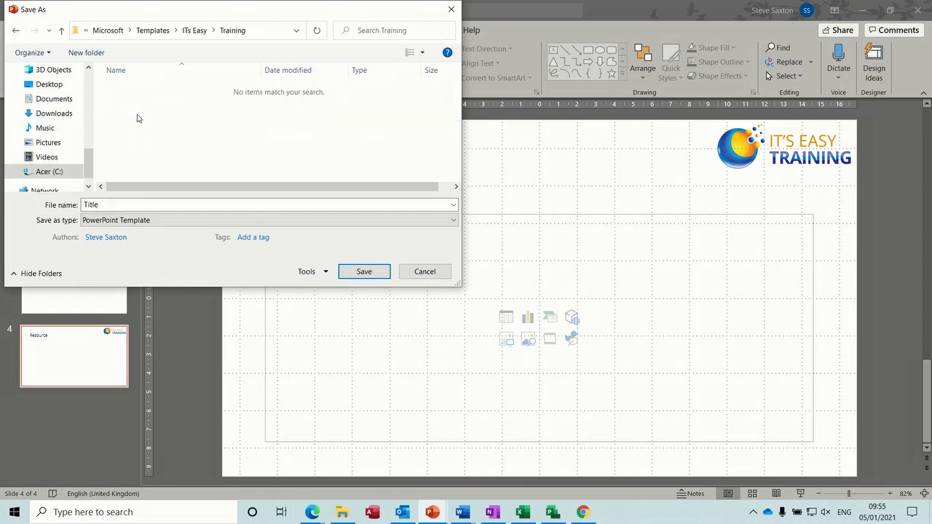
left_click(121, 204)
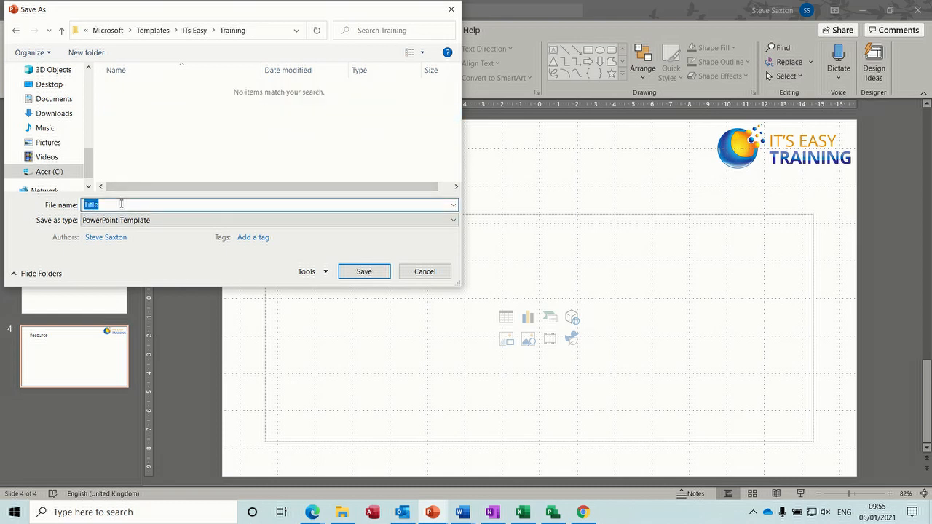
type("Marketing Process")
left_click(362, 272)
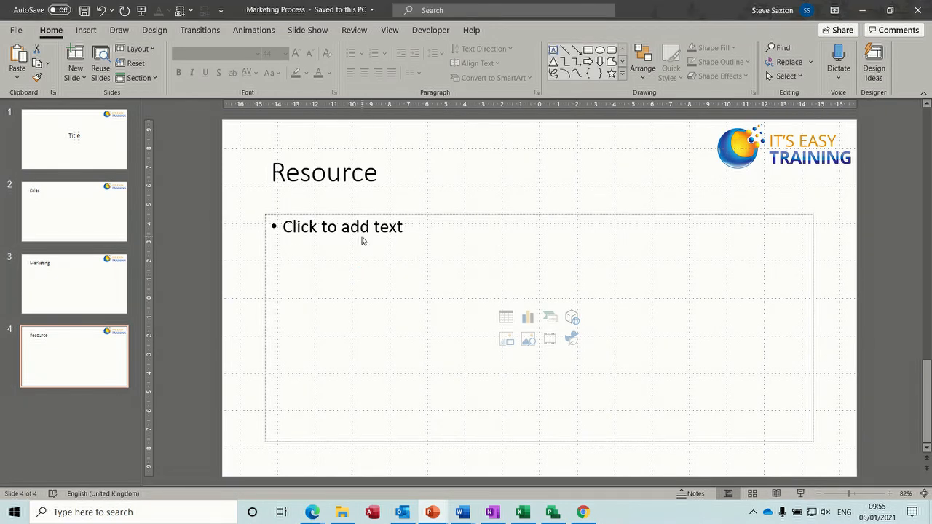
key("ctrl+w")
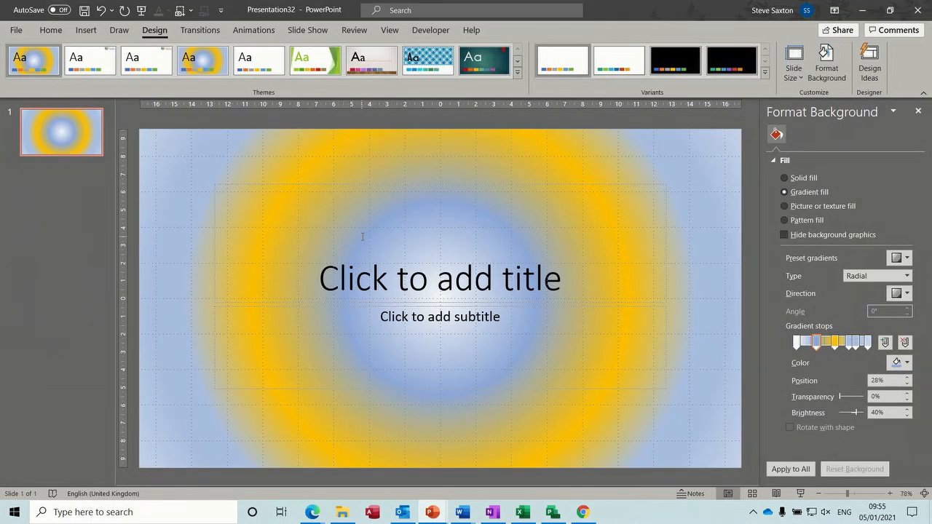
Step: Create a new presentation from the custom Marketing Process template in the its easy > Training folder
left_click(16, 30)
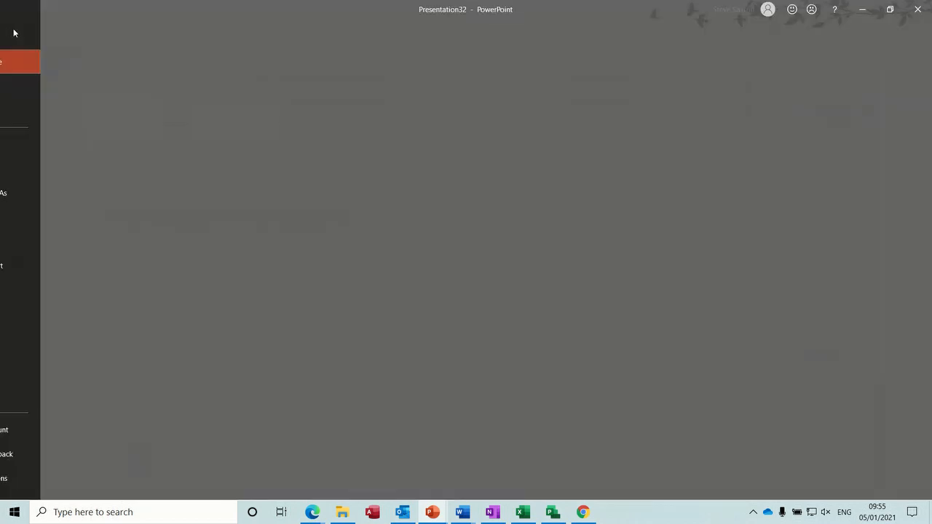
left_click(31, 87)
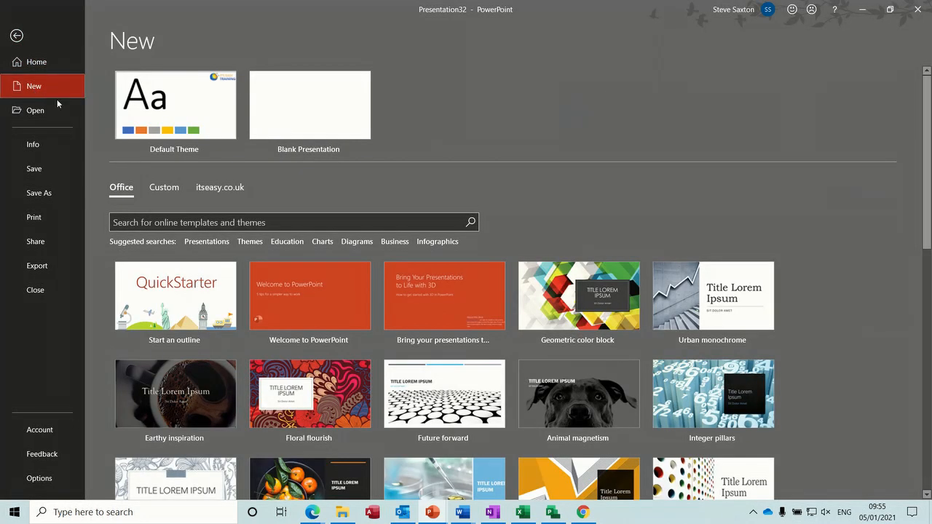
left_click(164, 188)
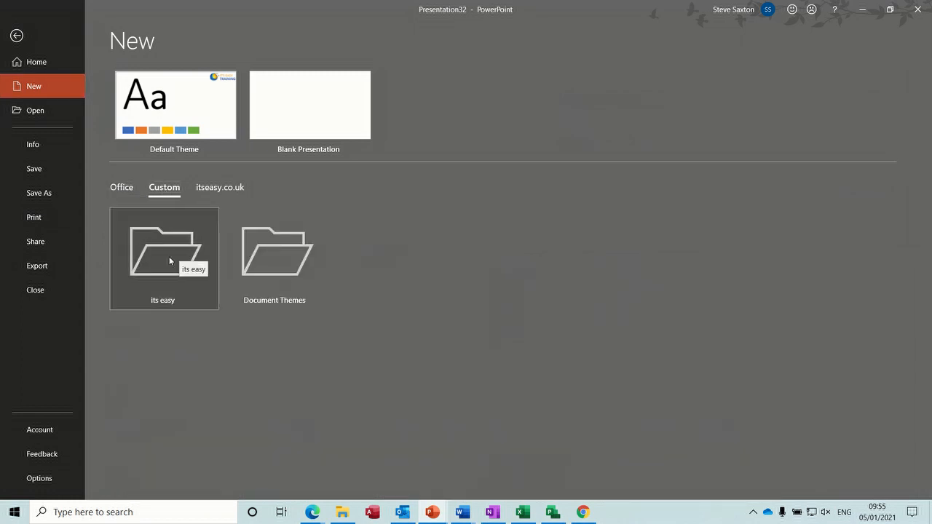
left_click(169, 259)
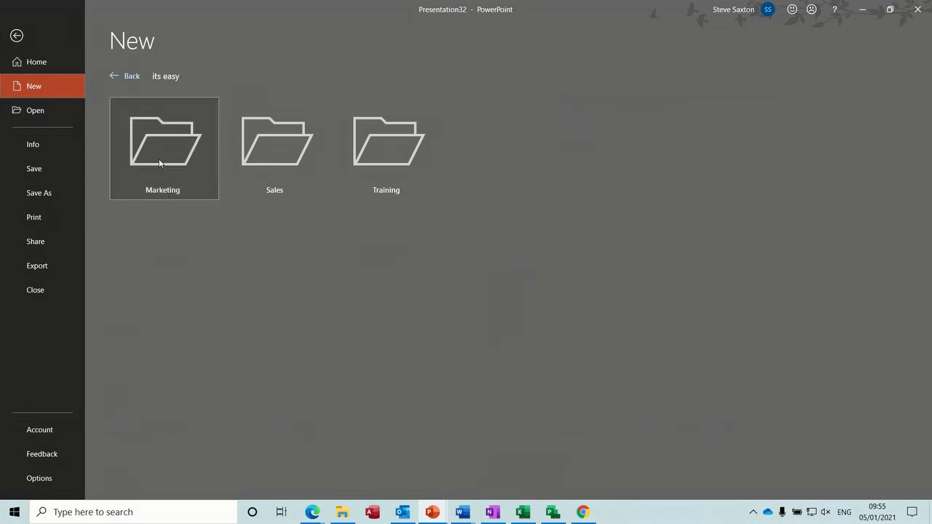
left_click(387, 155)
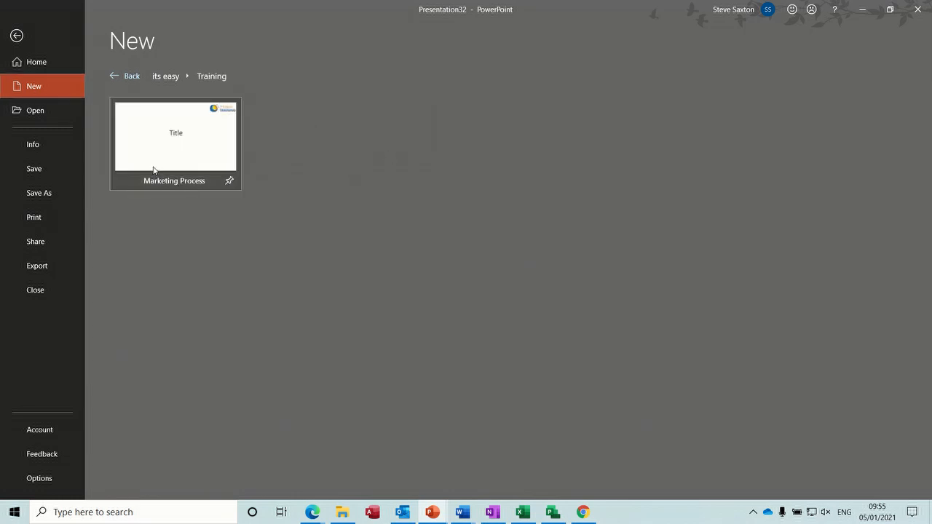
double_click(209, 146)
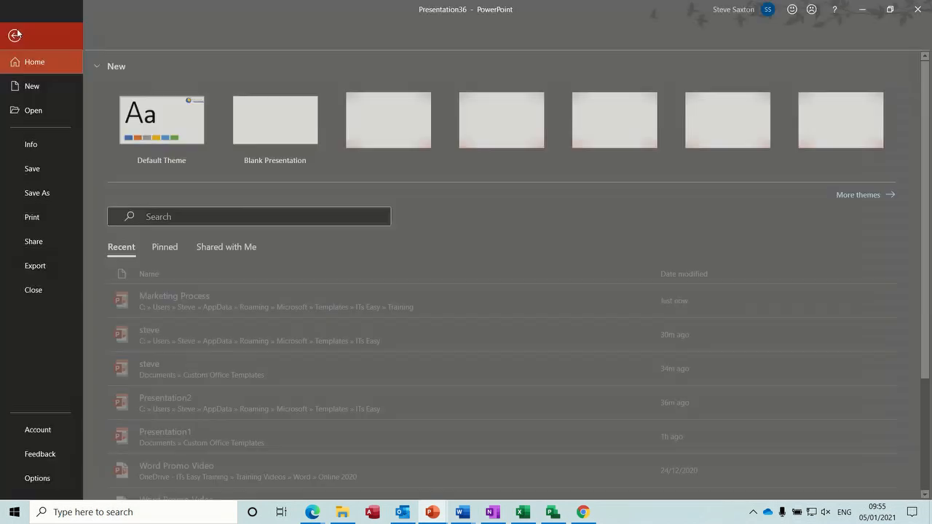
Step: Check the default personal templates location in the PowerPoint save options
left_click(17, 32)
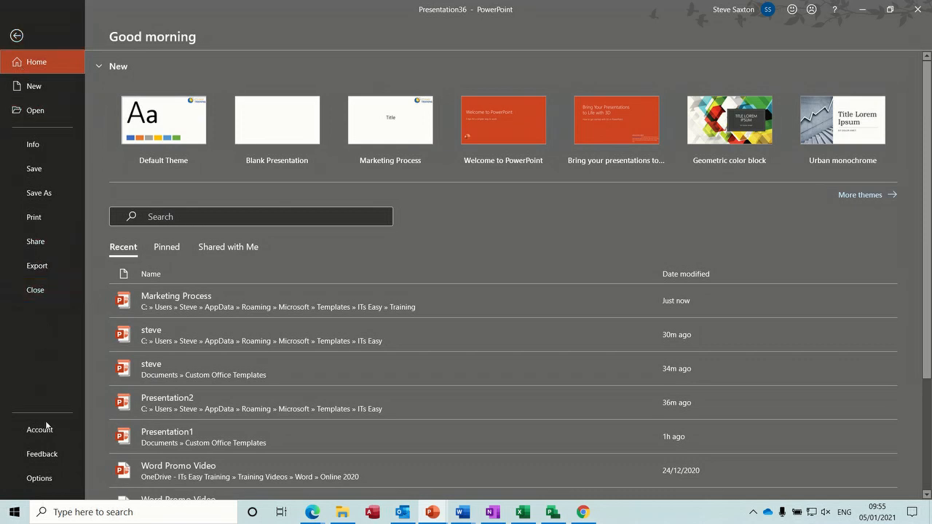
left_click(38, 480)
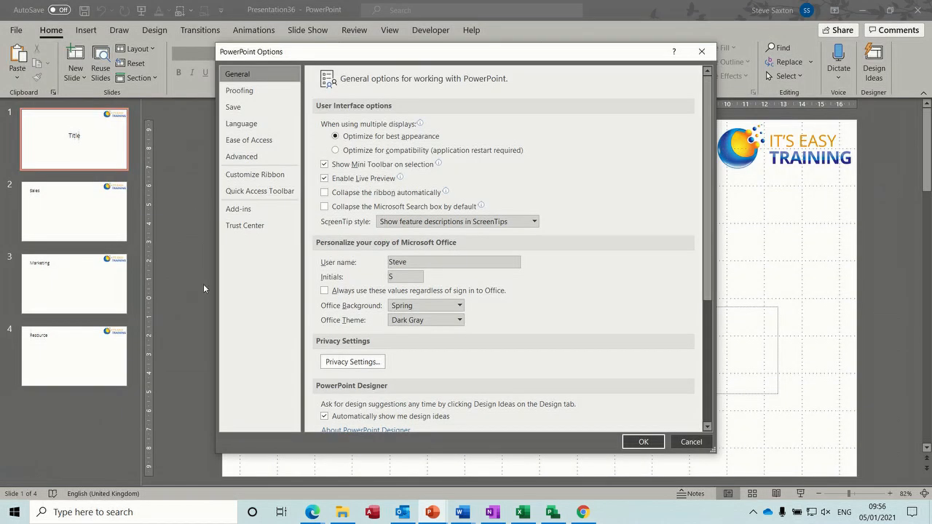
left_click(256, 111)
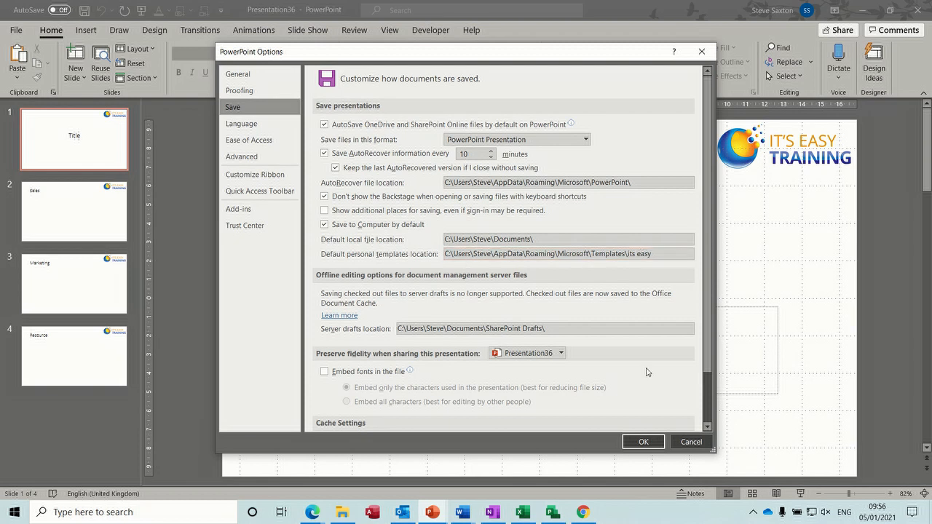
left_click(645, 442)
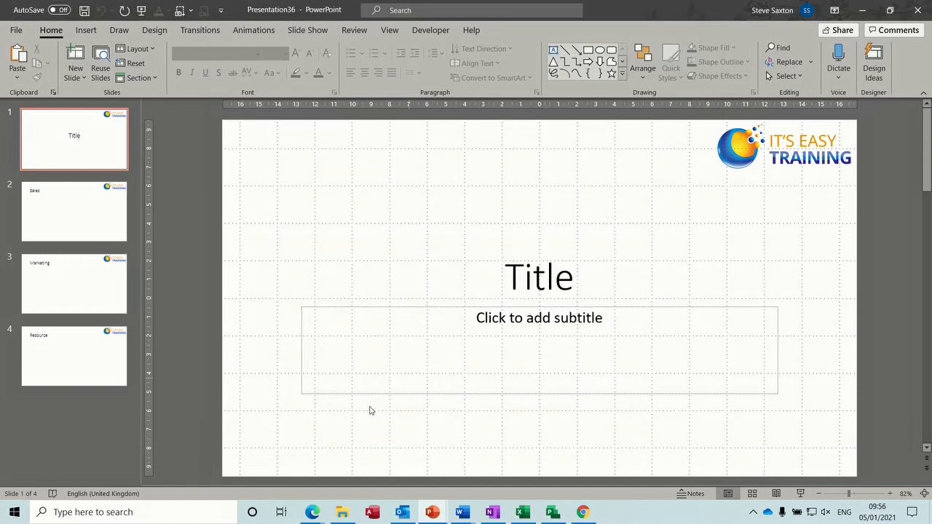
Step: Switch to File Explorer and create a folder named "finance" inside Templates > ITs Easy
left_click(342, 513)
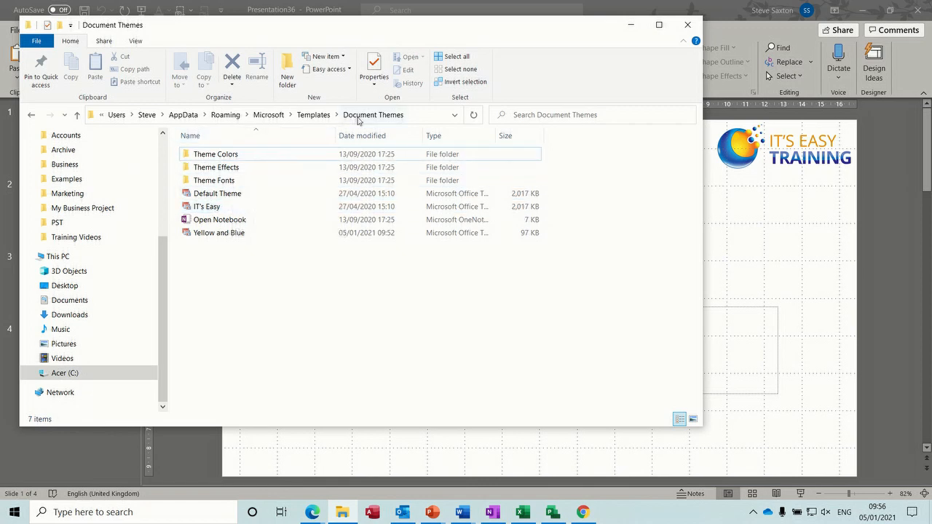
left_click(312, 115)
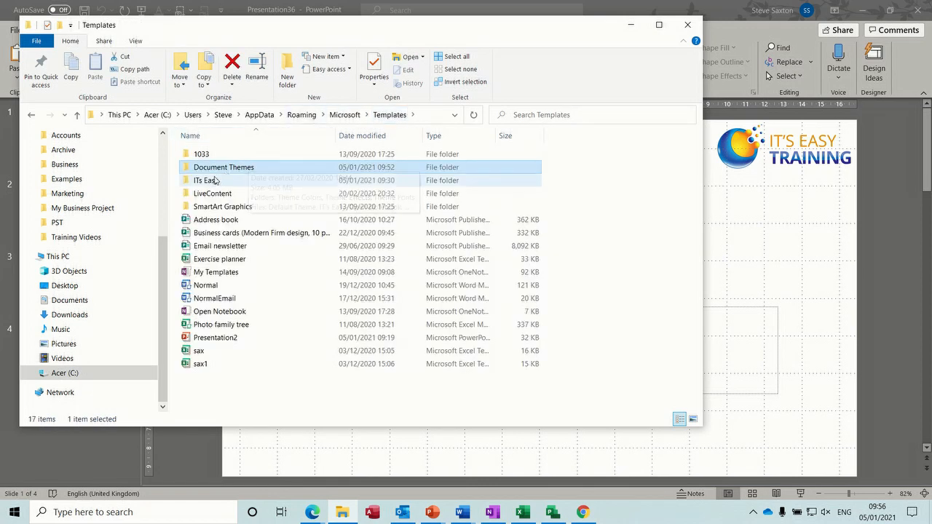
left_click(208, 182)
double_click(208, 182)
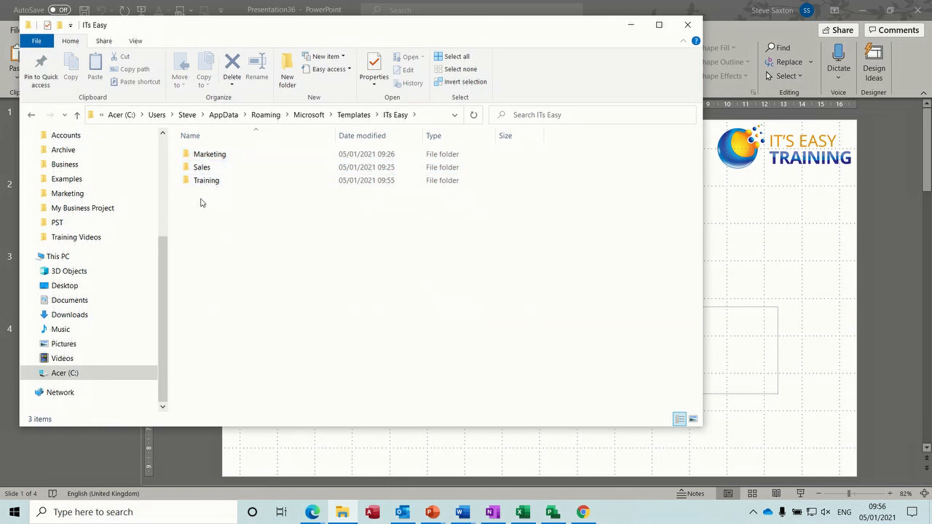
left_click(288, 73)
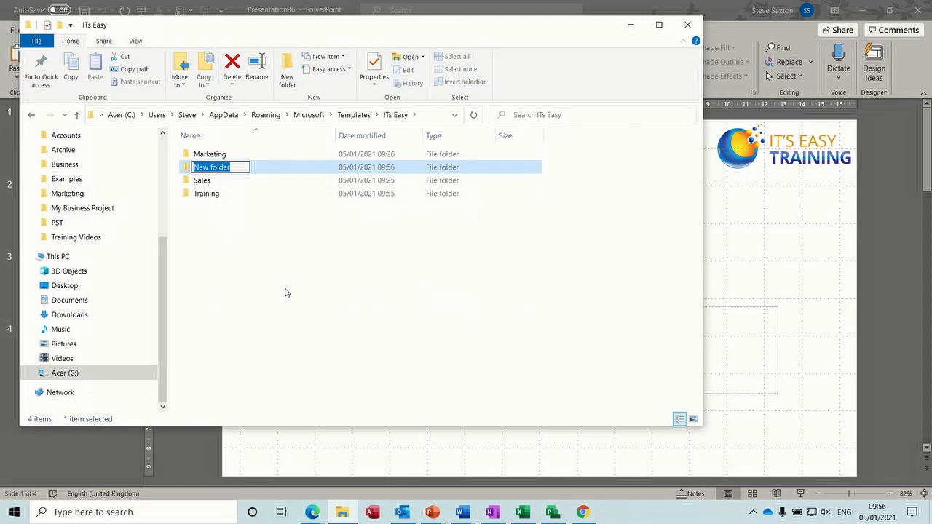
type("finance")
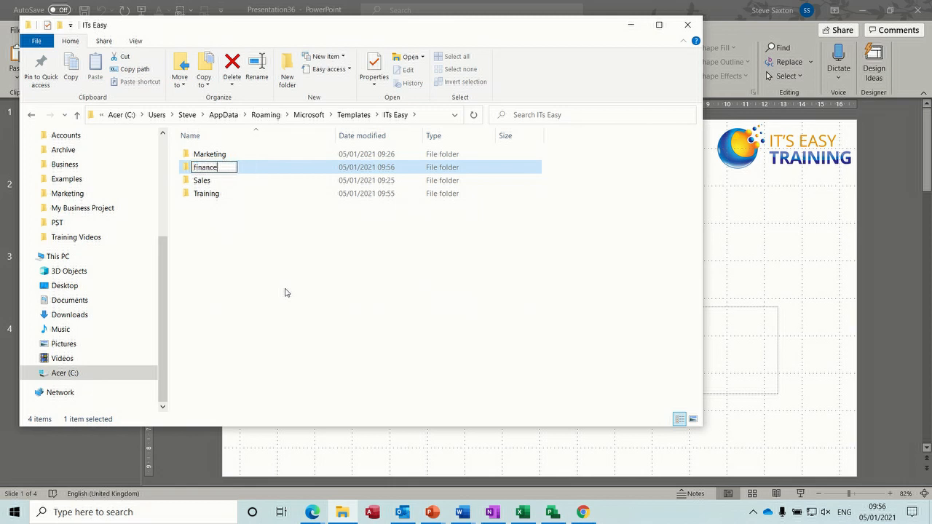
key("Return")
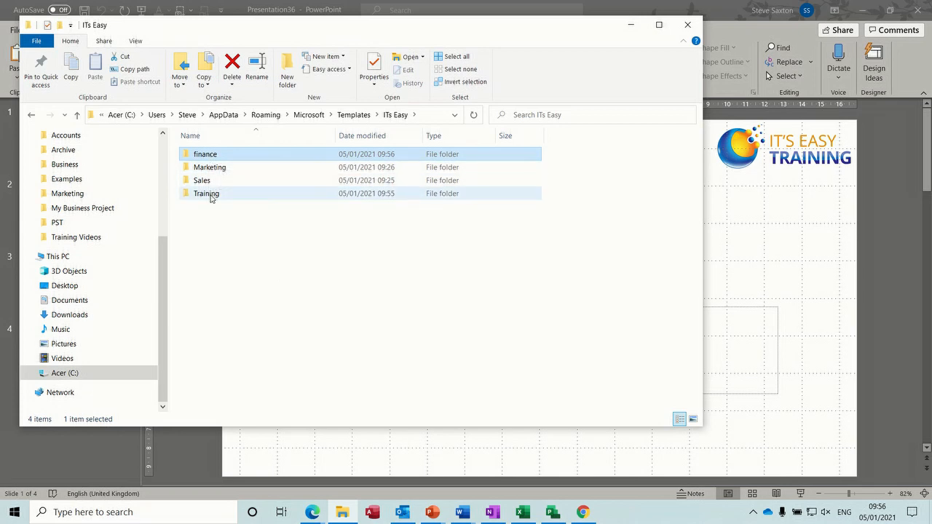
Step: Switch back to Presentation36 in PowerPoint and examine which subfolders the custom its easy templates offer for new presentations
left_click(430, 511)
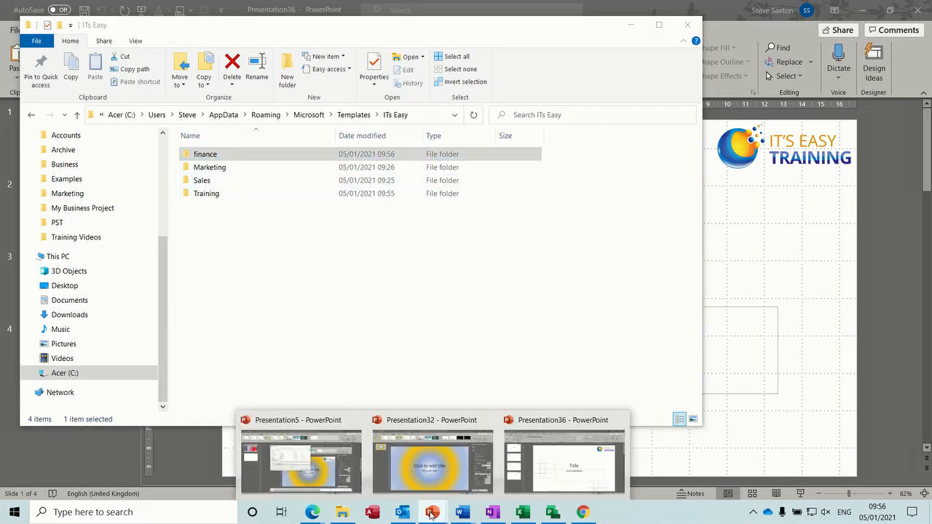
left_click(549, 463)
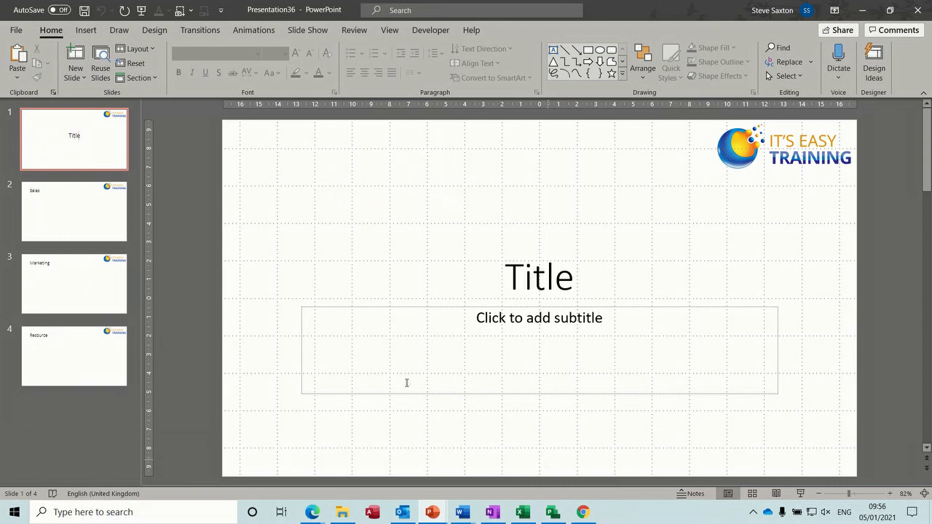
left_click(20, 32)
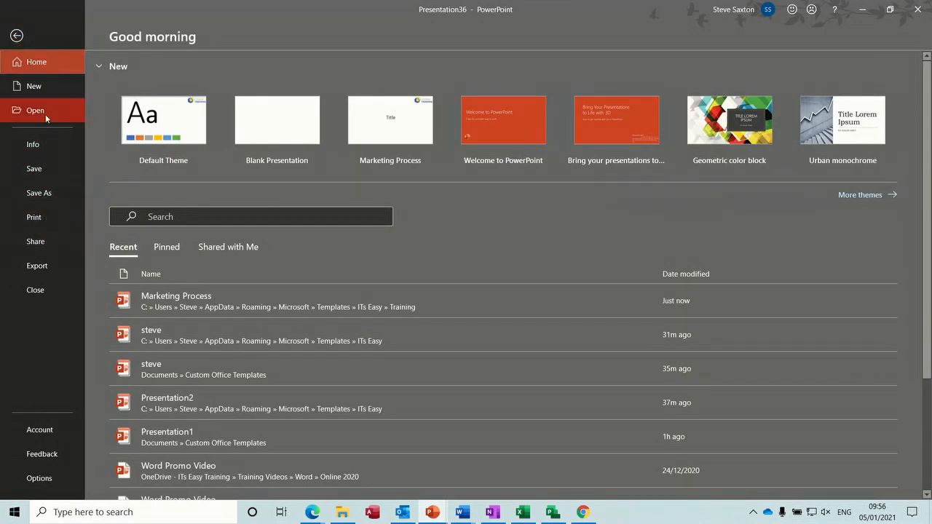
left_click(40, 91)
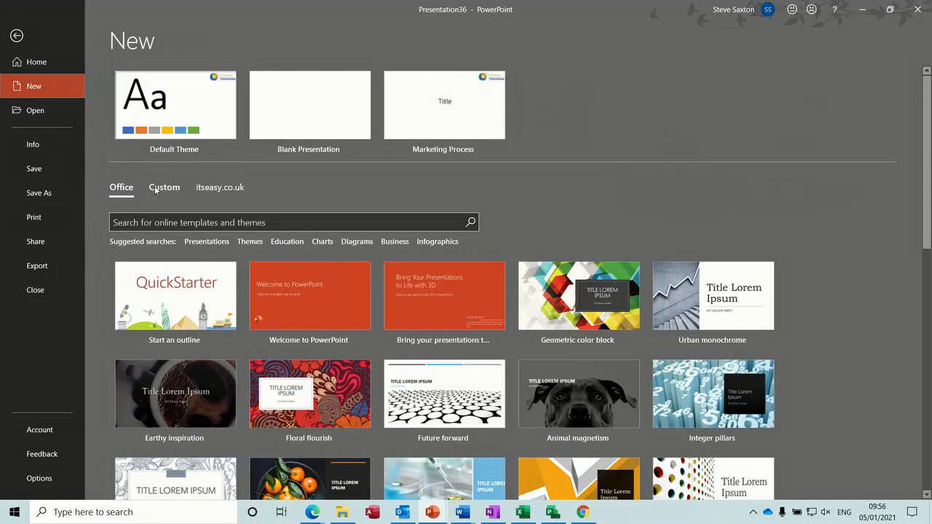
left_click(155, 188)
left_click(173, 256)
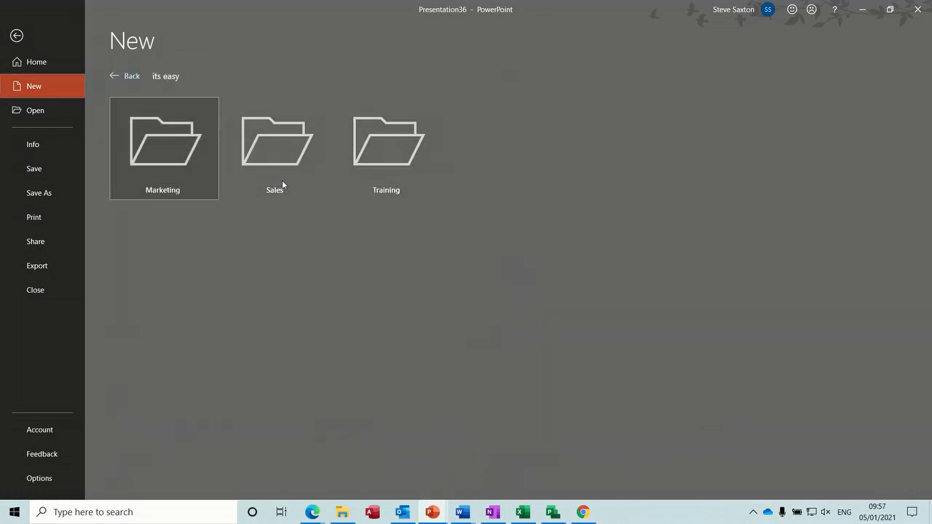
left_click(408, 153)
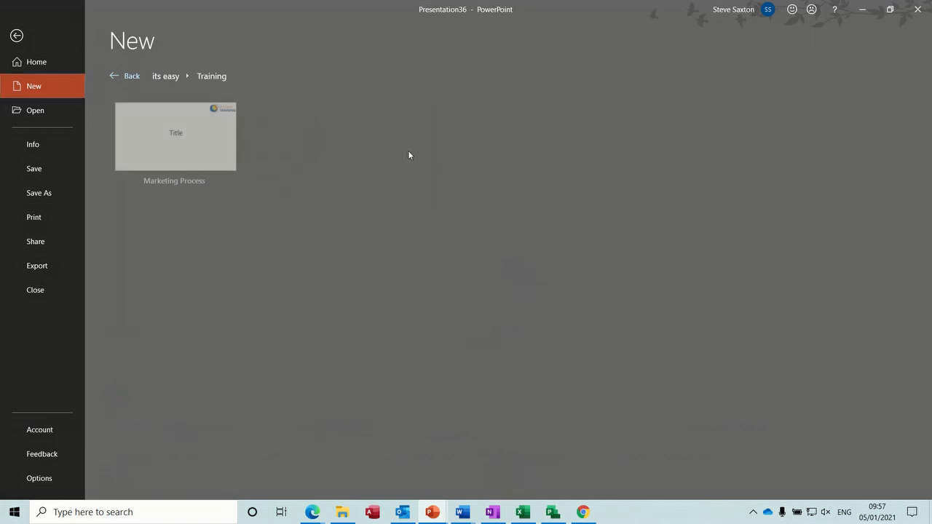
left_click(132, 79)
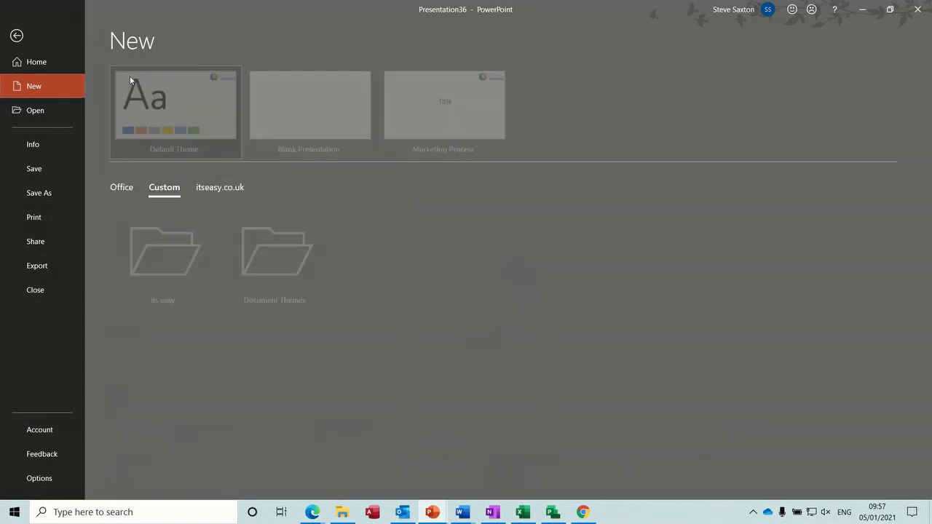
left_click(208, 264)
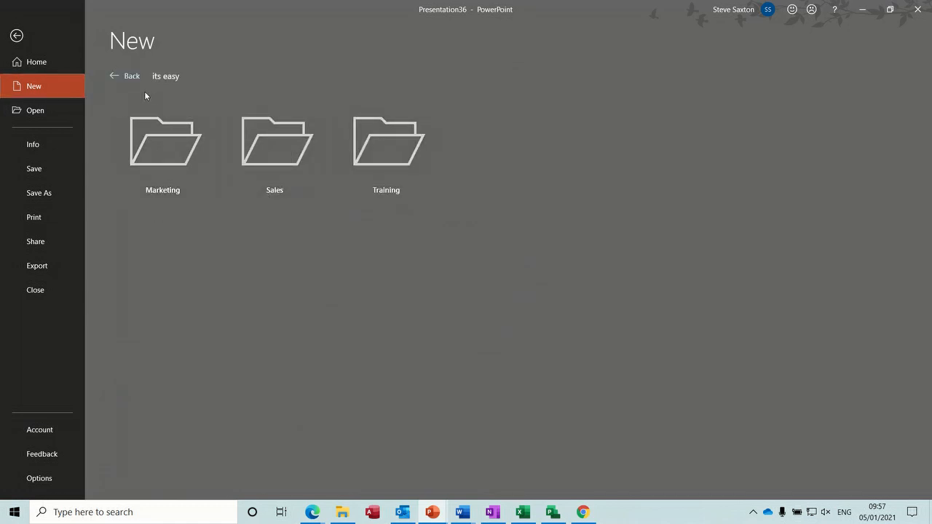
left_click(16, 36)
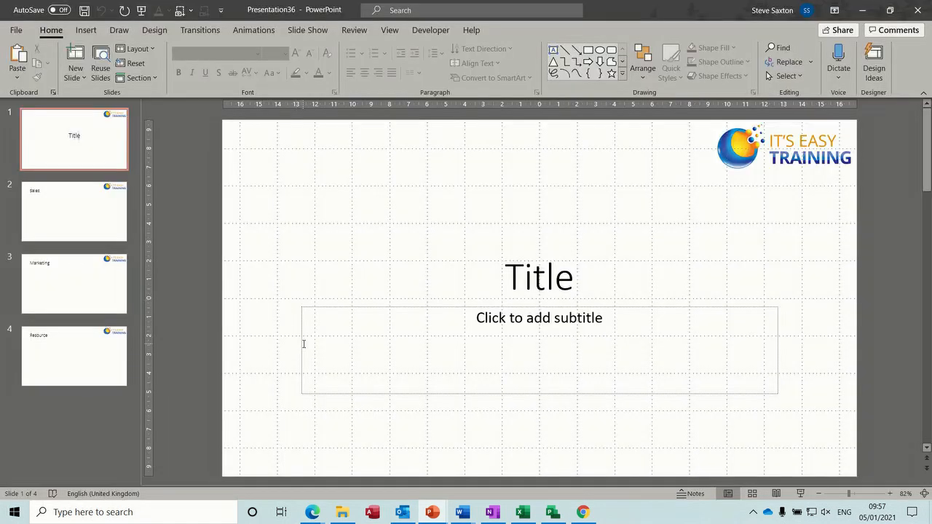
Step: Create a new presentation and save it as a PowerPoint Template named "Accounts" in the ITs Easy > finance folder
key("ctrl+n")
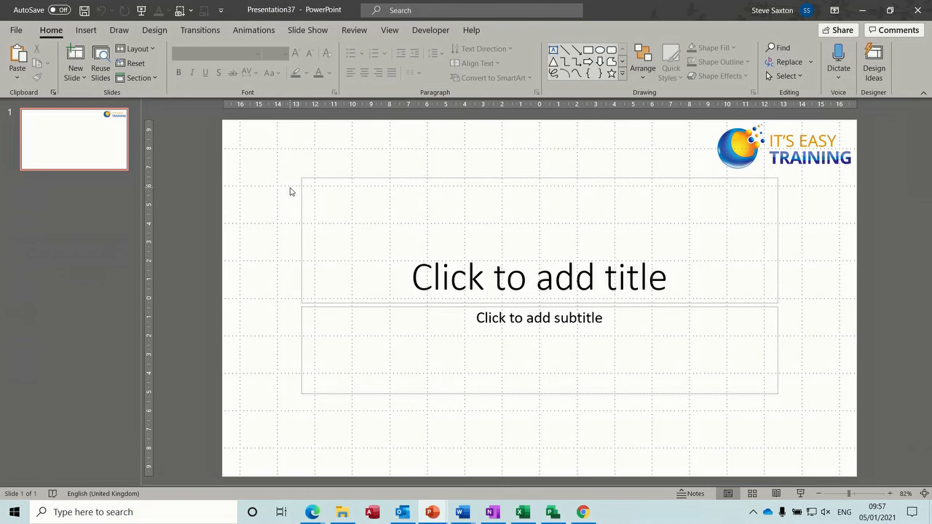
left_click(16, 32)
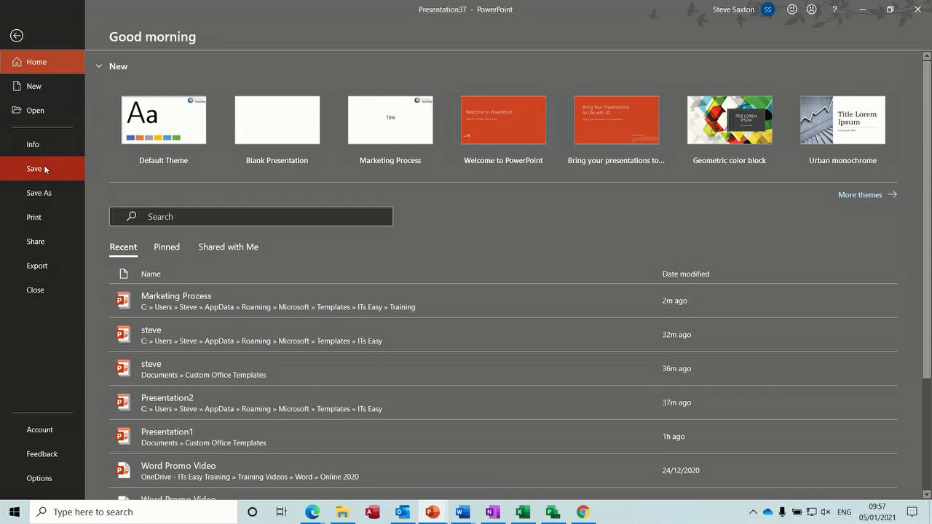
left_click(44, 170)
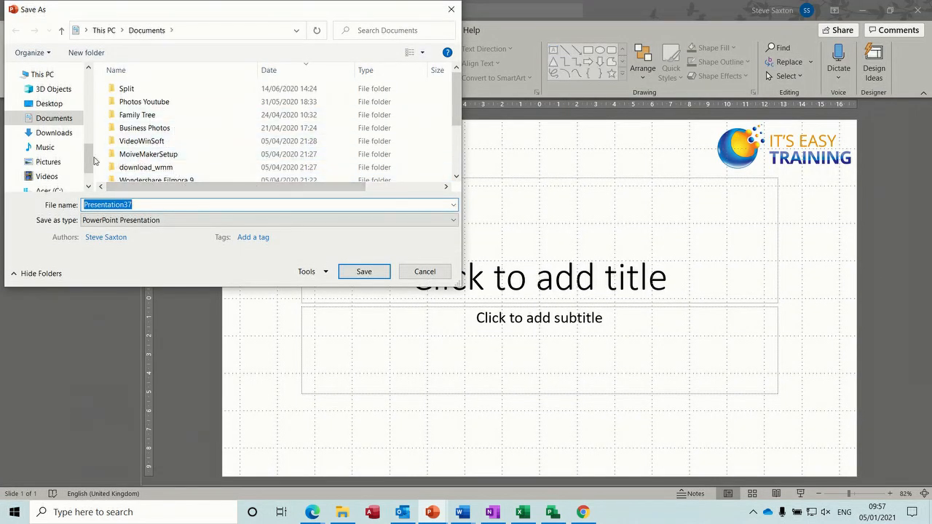
left_click(121, 220)
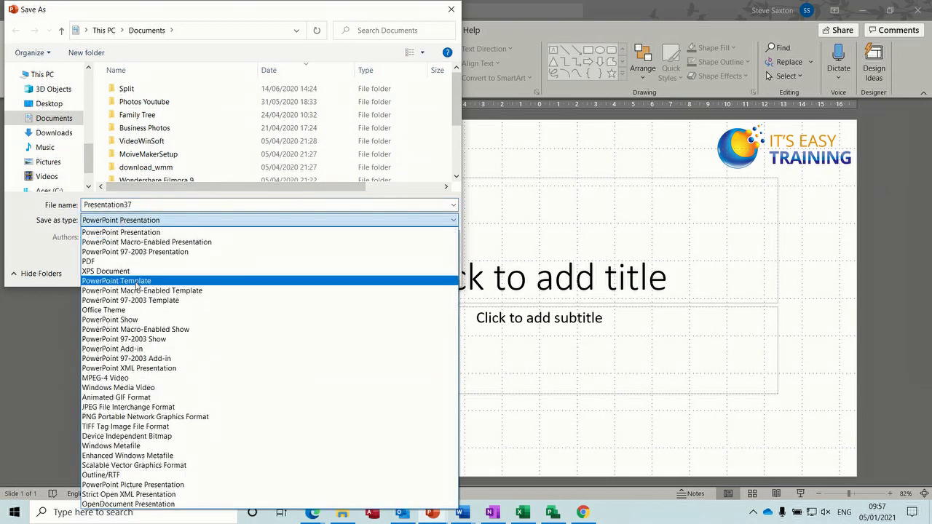
left_click(136, 284)
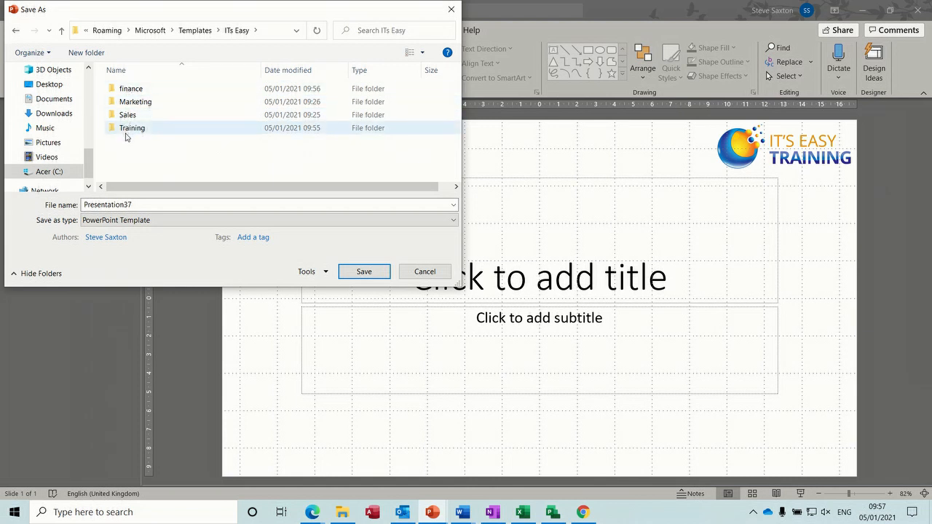
double_click(128, 90)
double_click(137, 204)
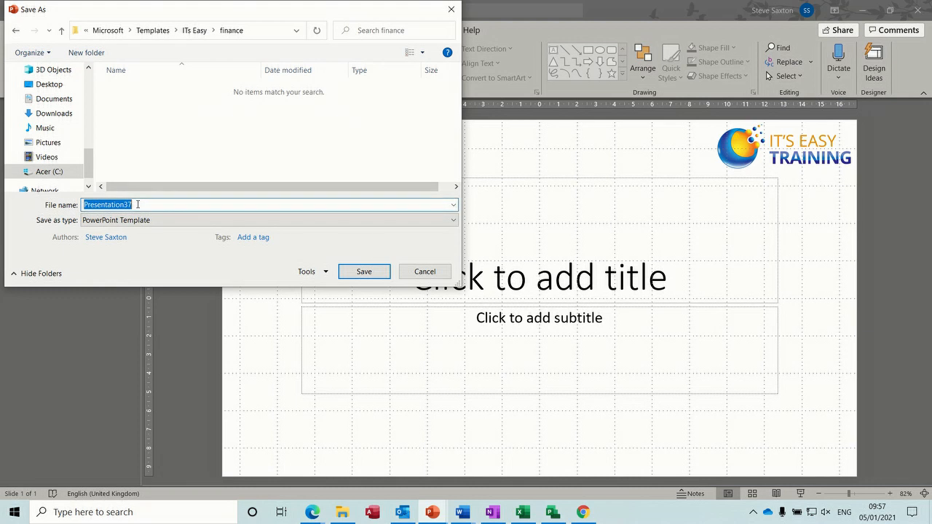
type("Accounts")
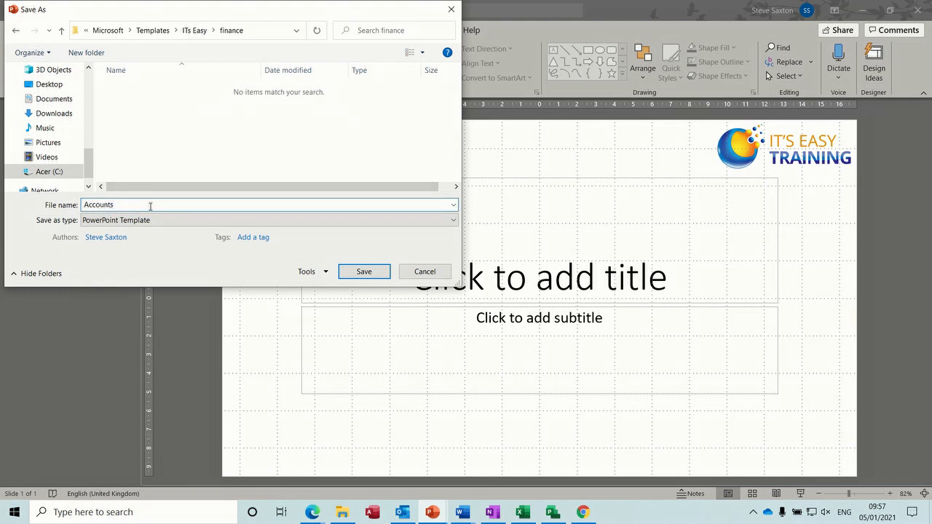
left_click(363, 271)
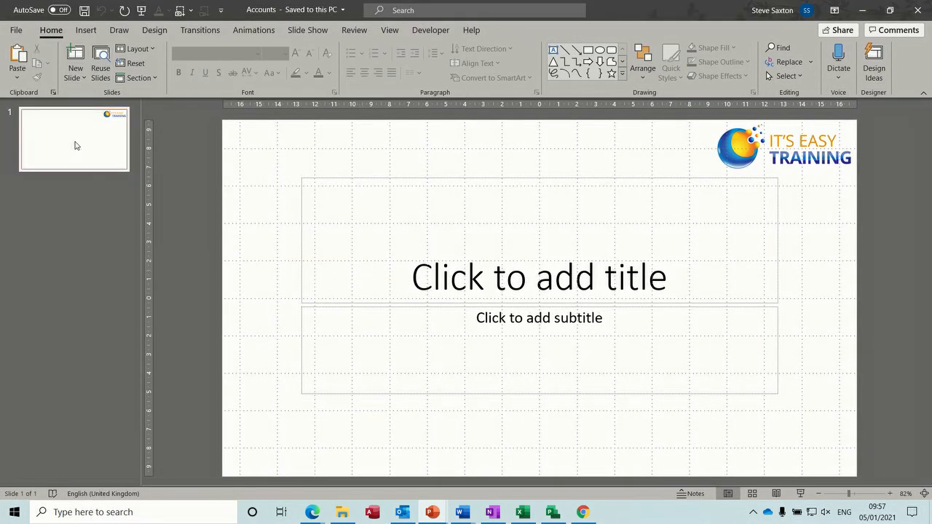
Step: Check the custom templates offered for new presentations in the its easy > finance folder, and return to the Accounts slide
left_click(19, 32)
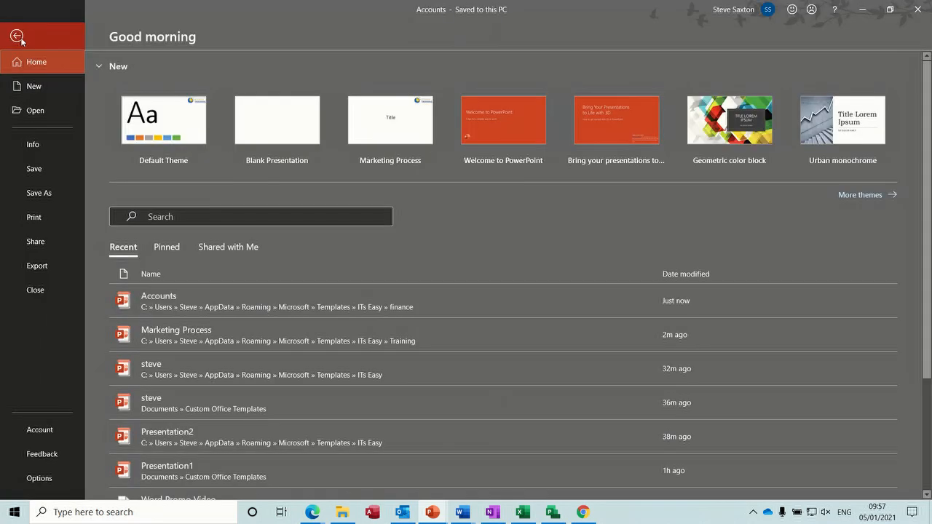
left_click(30, 90)
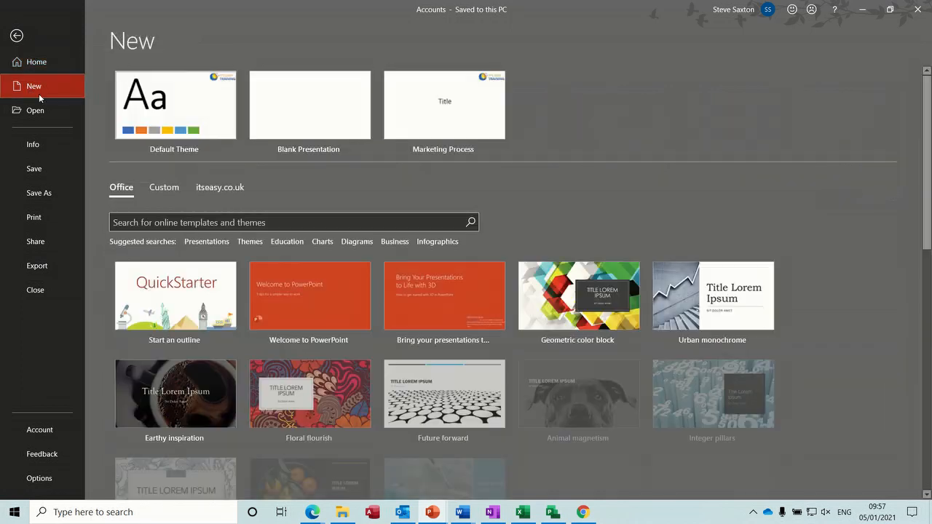
left_click(163, 191)
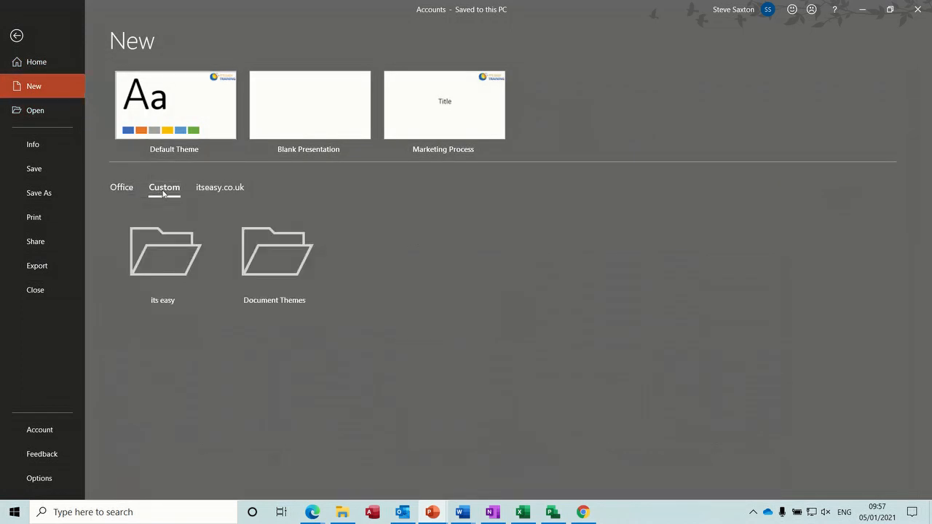
left_click(173, 261)
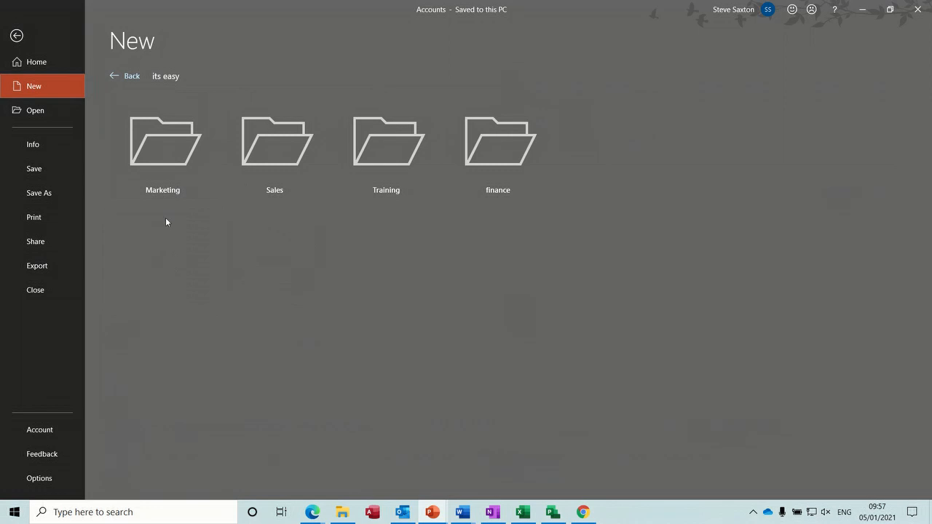
left_click(516, 166)
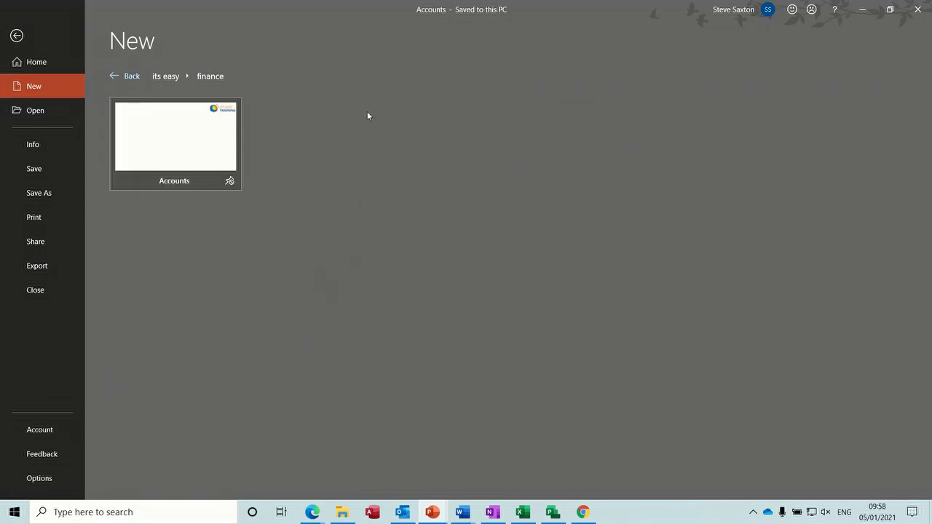
left_click(126, 76)
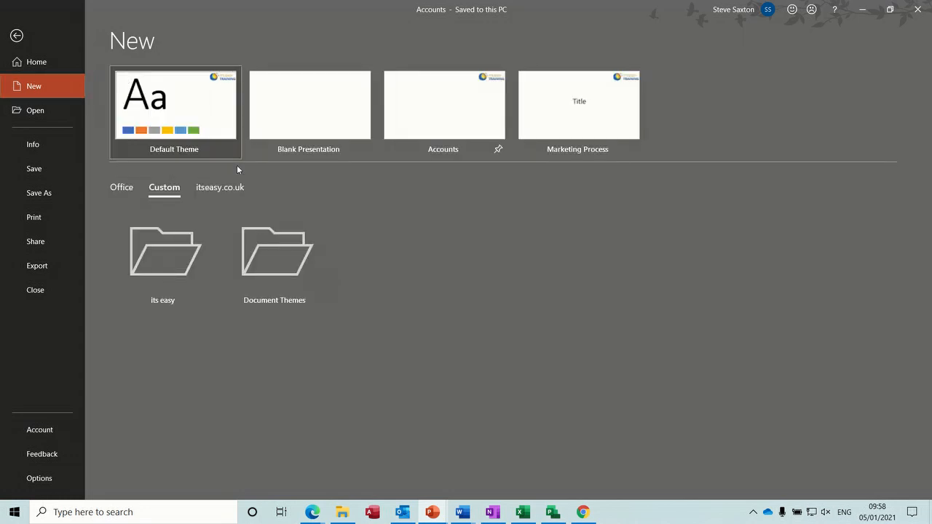
left_click(17, 35)
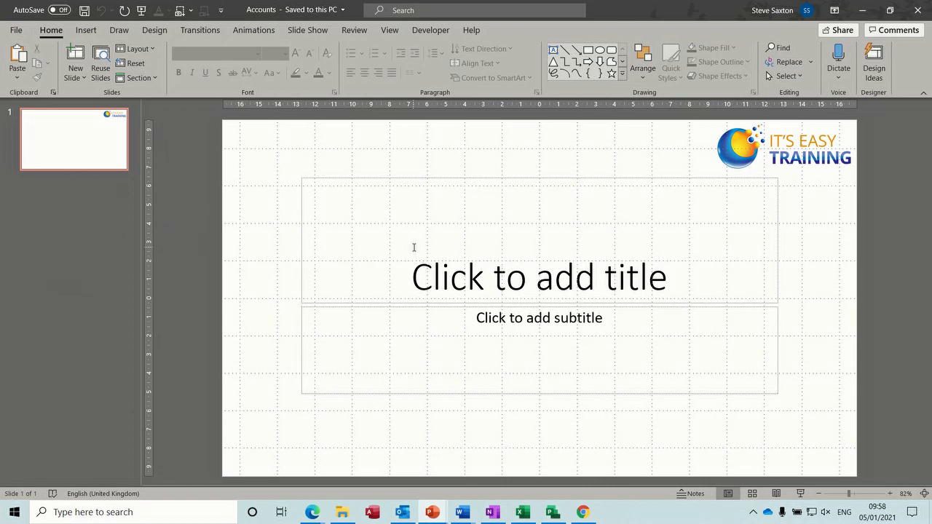
Step: Examine the default-theme setting of the first custom theme and of the blue and yellow gradient custom theme
left_click(151, 32)
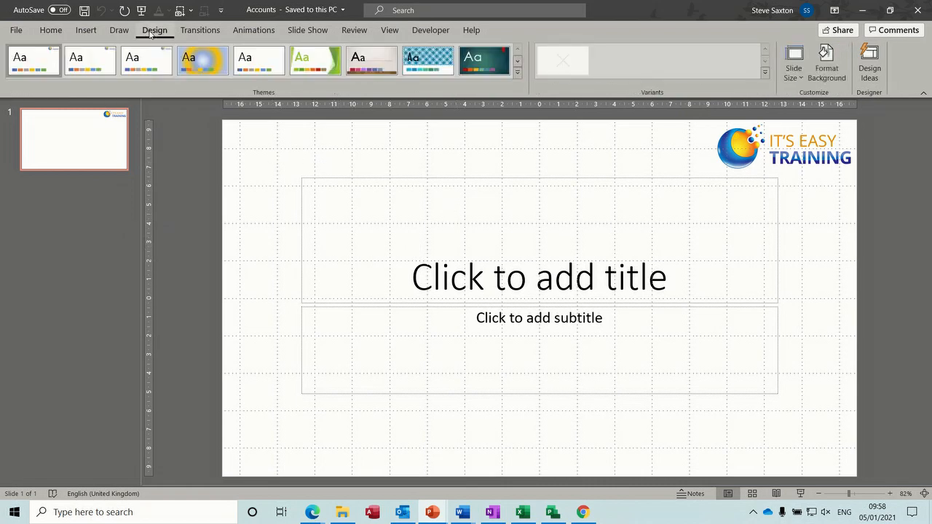
left_click(516, 72)
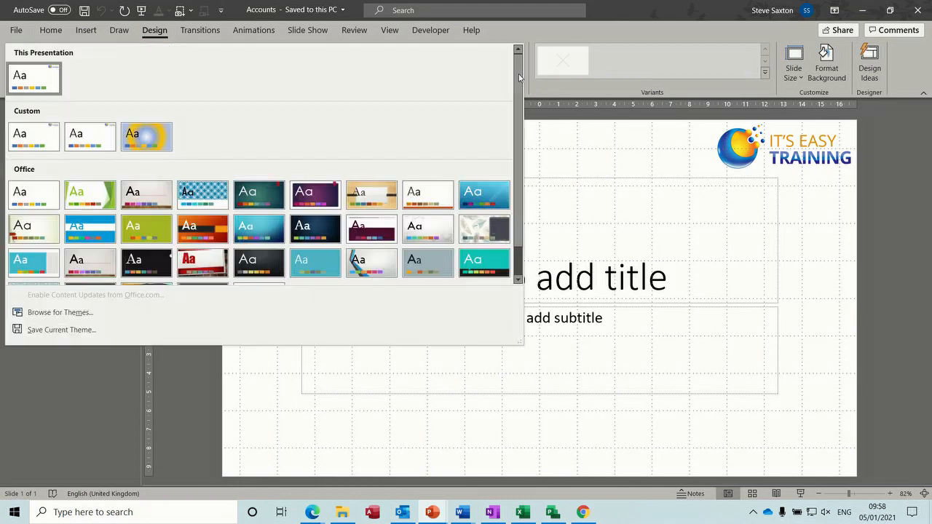
right_click(31, 137)
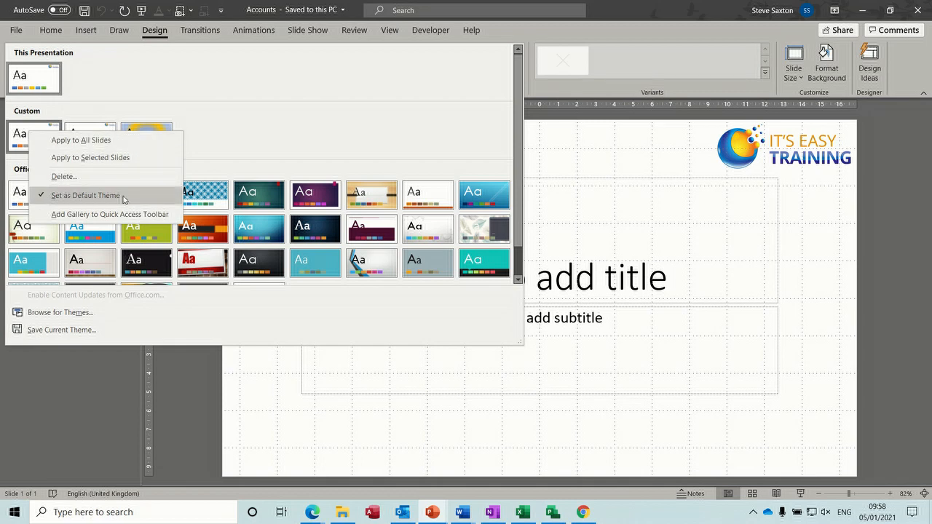
left_click(240, 140)
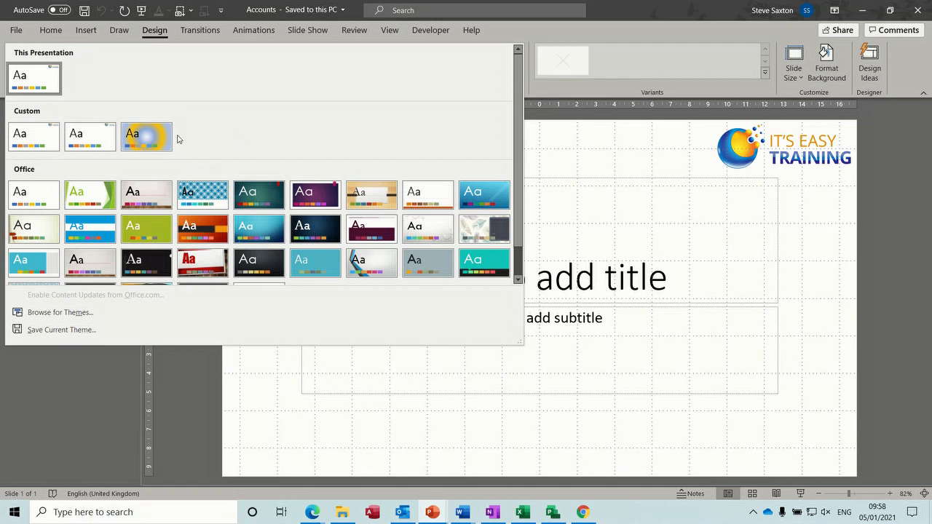
right_click(151, 139)
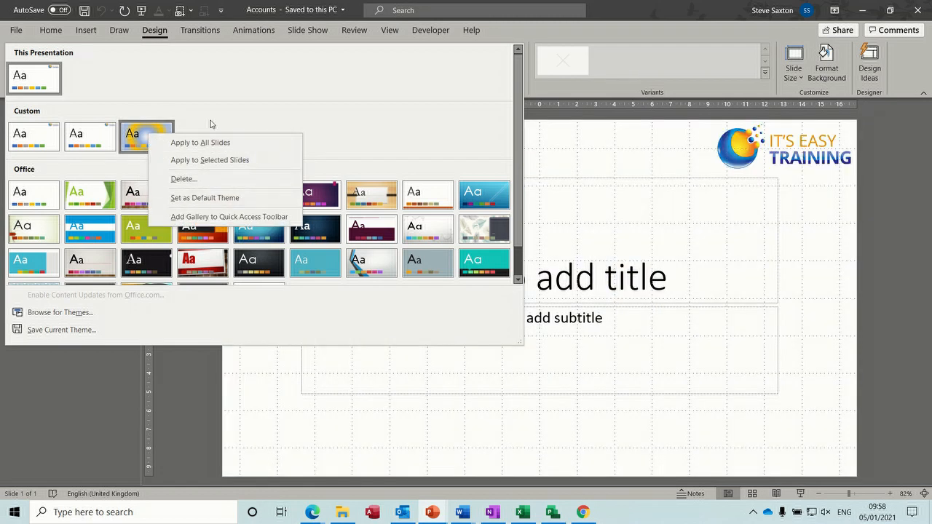
left_click(350, 143)
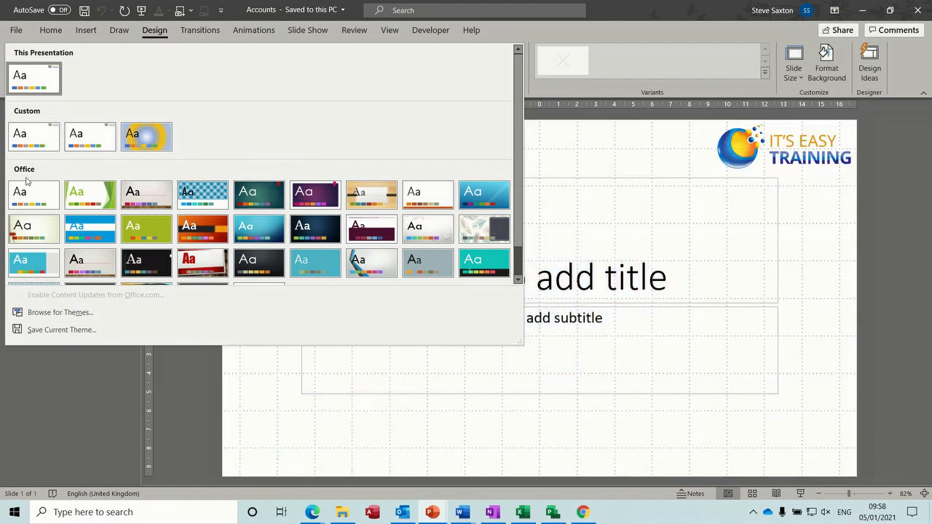
Step: Apply the plain white Office theme and give the slide background a radial gradient fill with the 28% stop coloured red
left_click(33, 196)
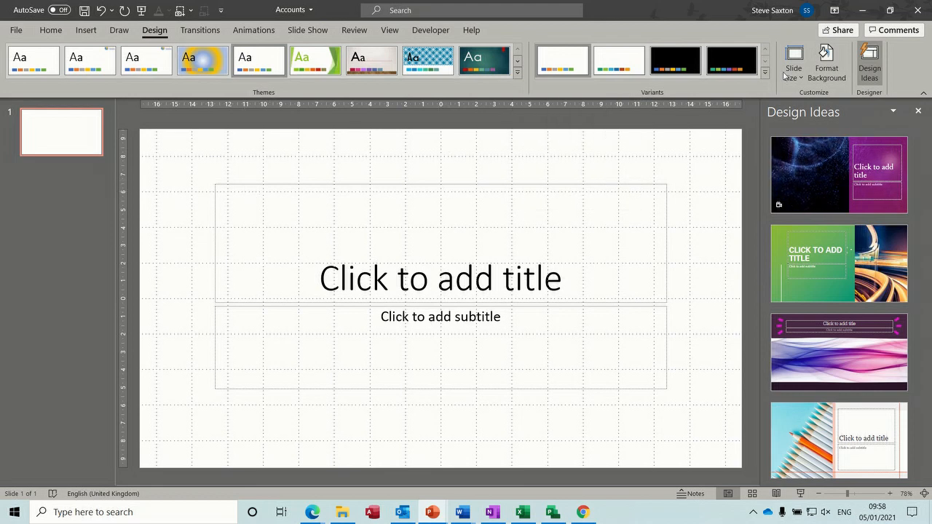
left_click(826, 66)
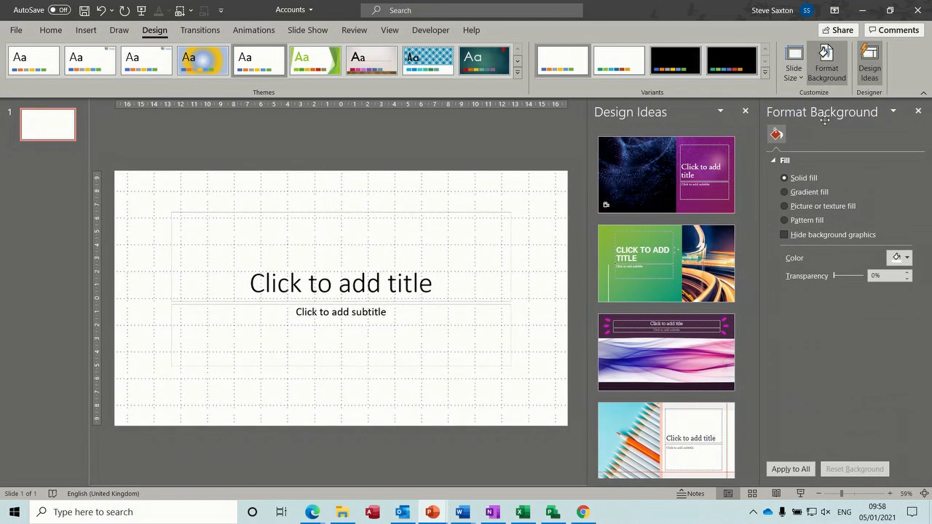
left_click(793, 191)
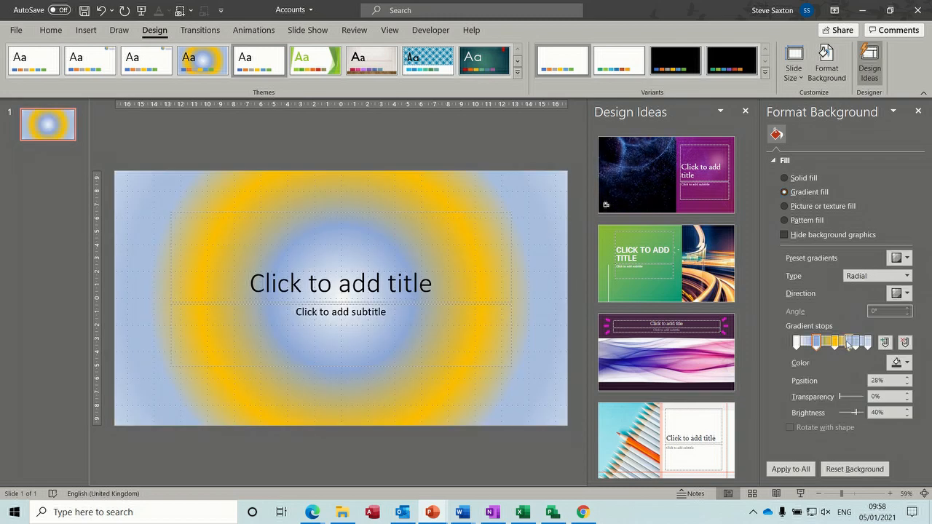
left_click(898, 362)
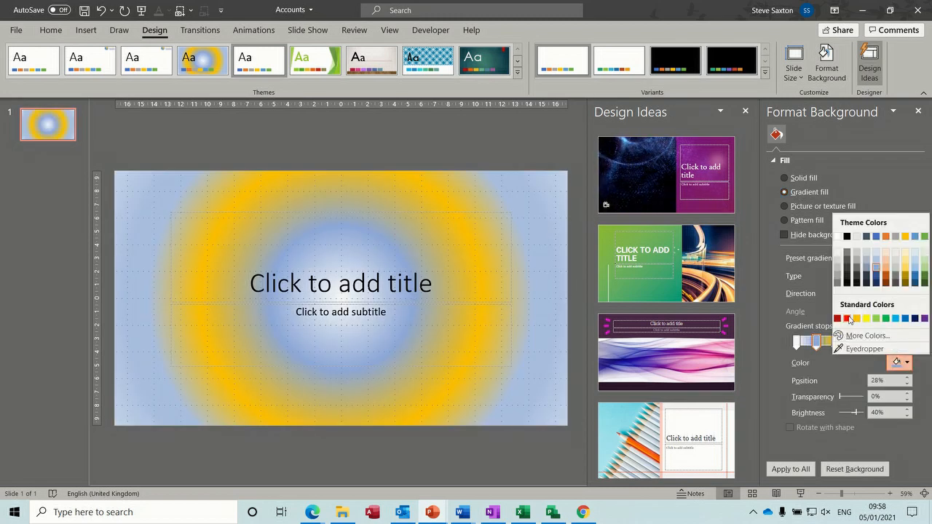
left_click(847, 318)
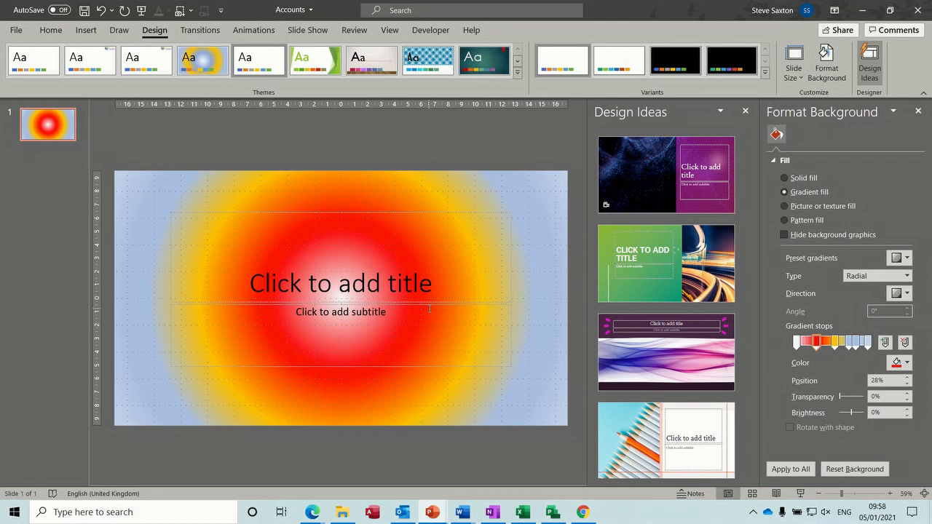
Step: Open the full theme gallery with its option for saving the current theme
left_click(517, 72)
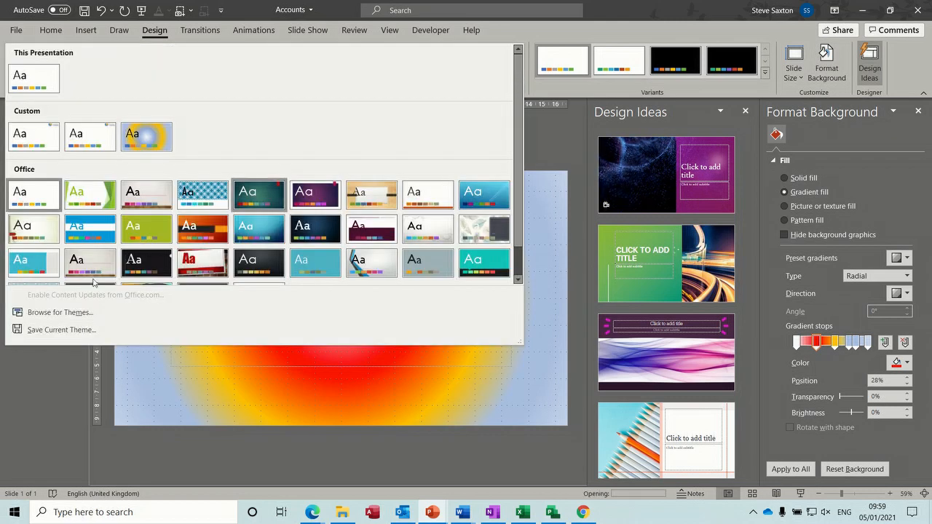